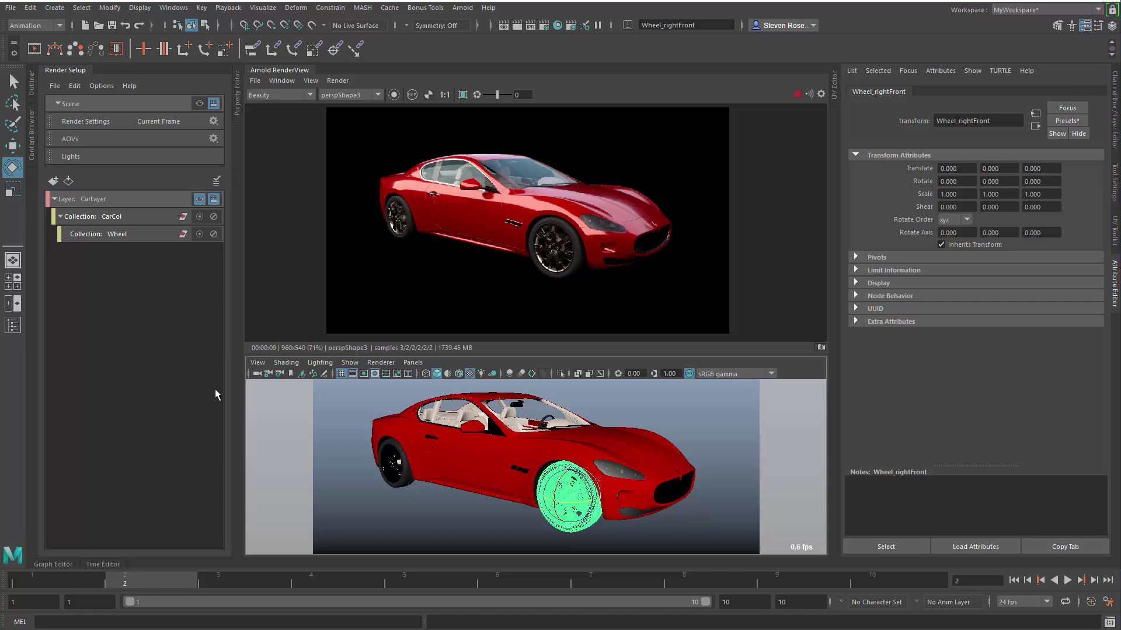
Step: Delete the Wheel collection, add a render layer named BGLayer, and bring up the Outliner
left_click(132, 237)
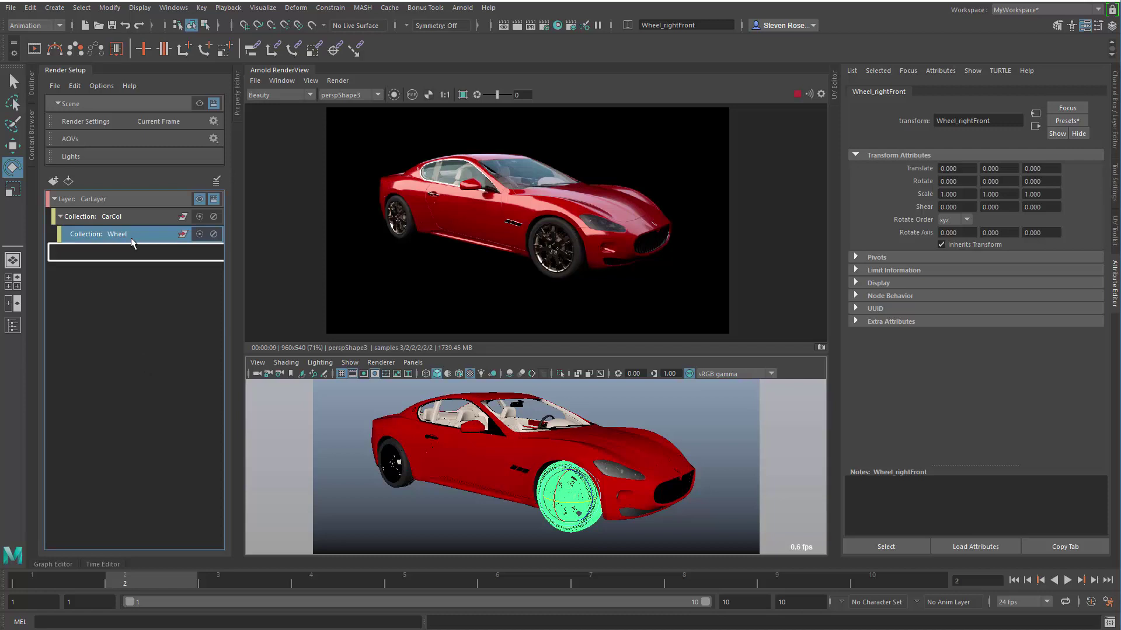
key("Delete")
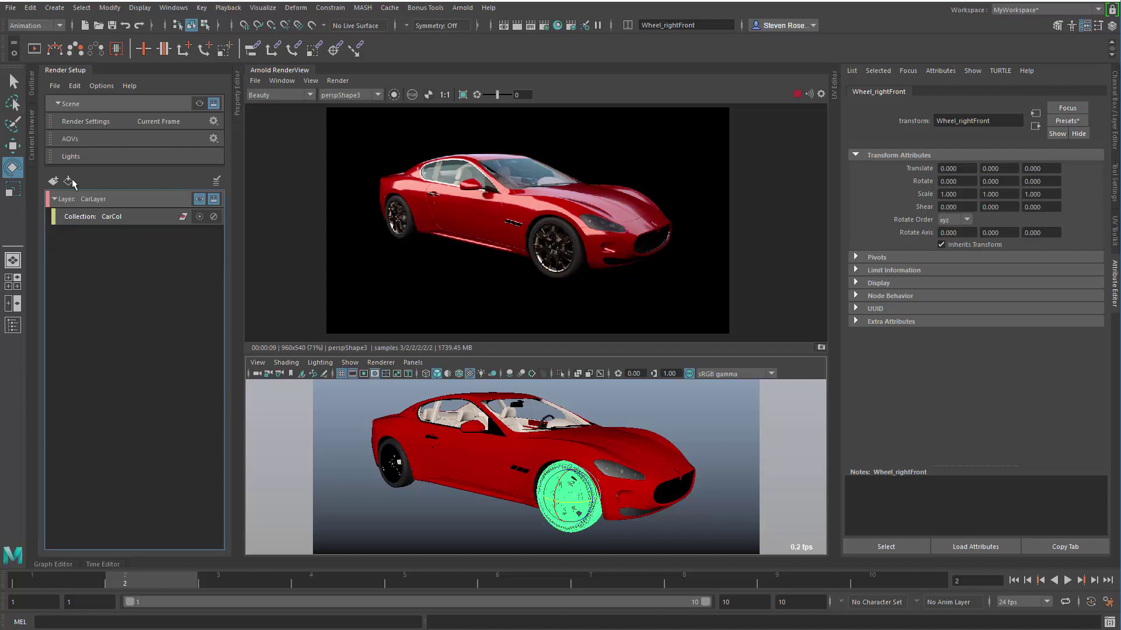
left_click(53, 182)
double_click(153, 236)
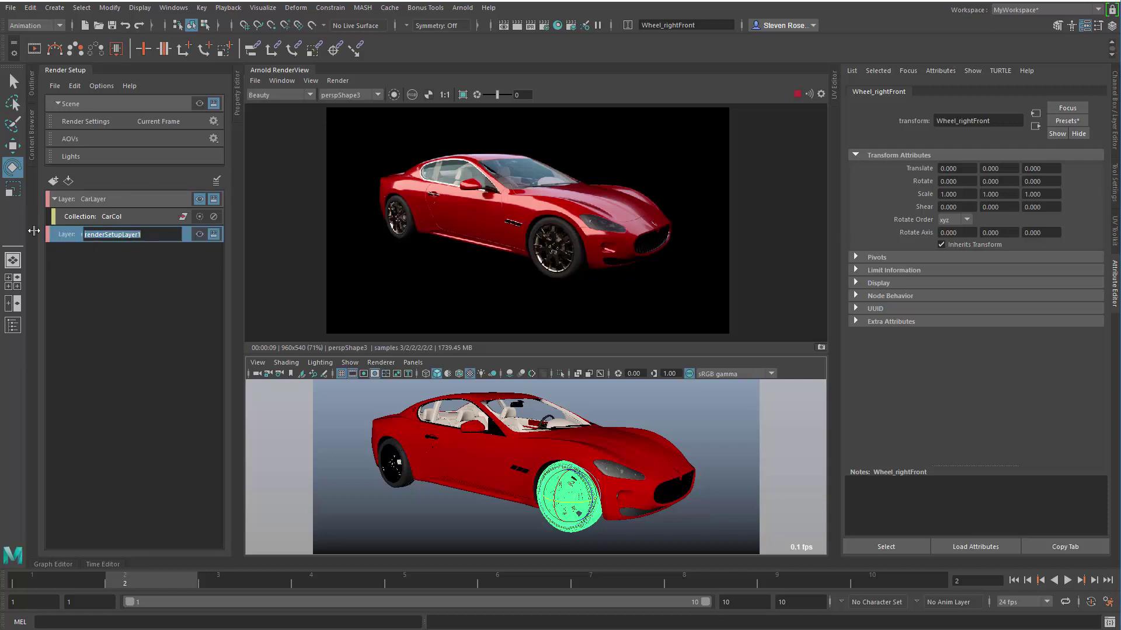
type("BGLayer")
key("Return")
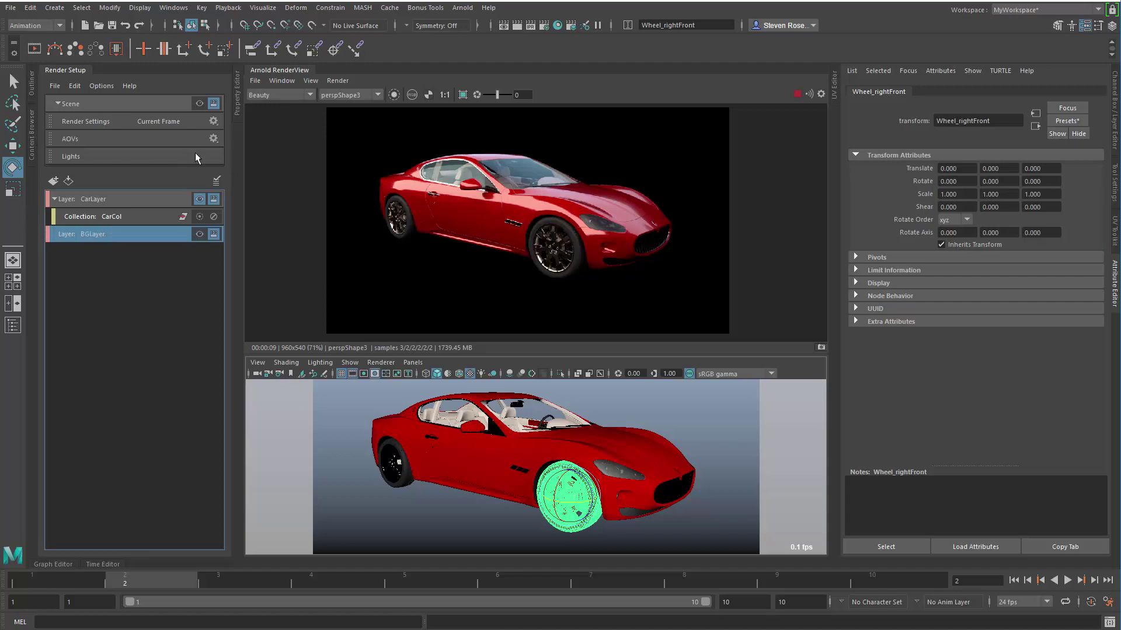
left_click(32, 92)
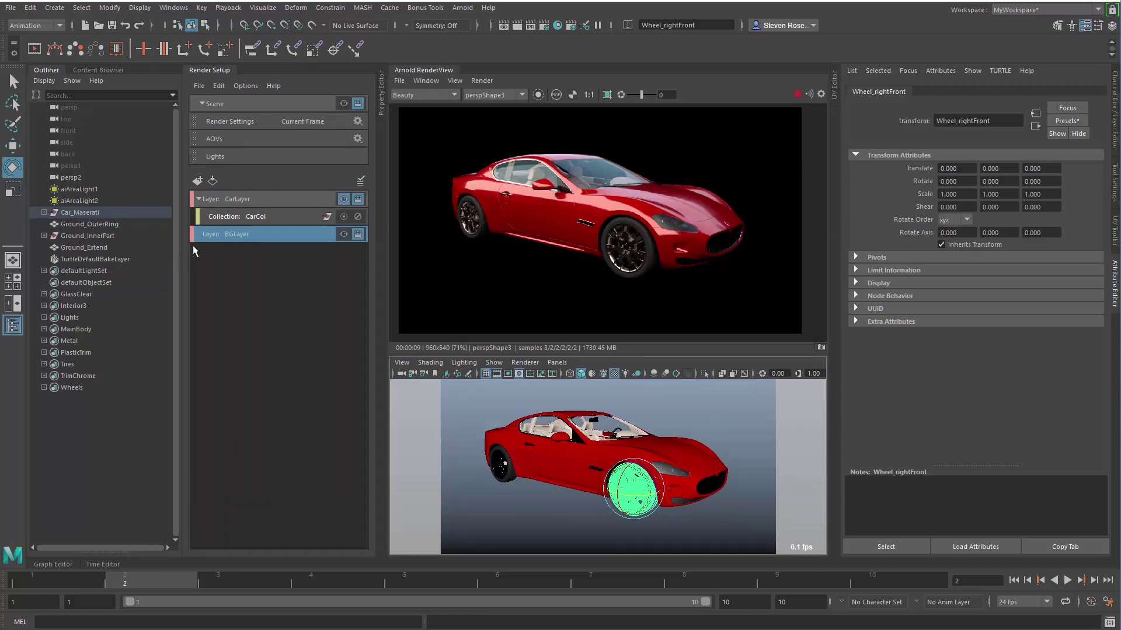
Step: Add a new collection to BGLayer and name it GroundCol
right_click(233, 232)
left_click(281, 259)
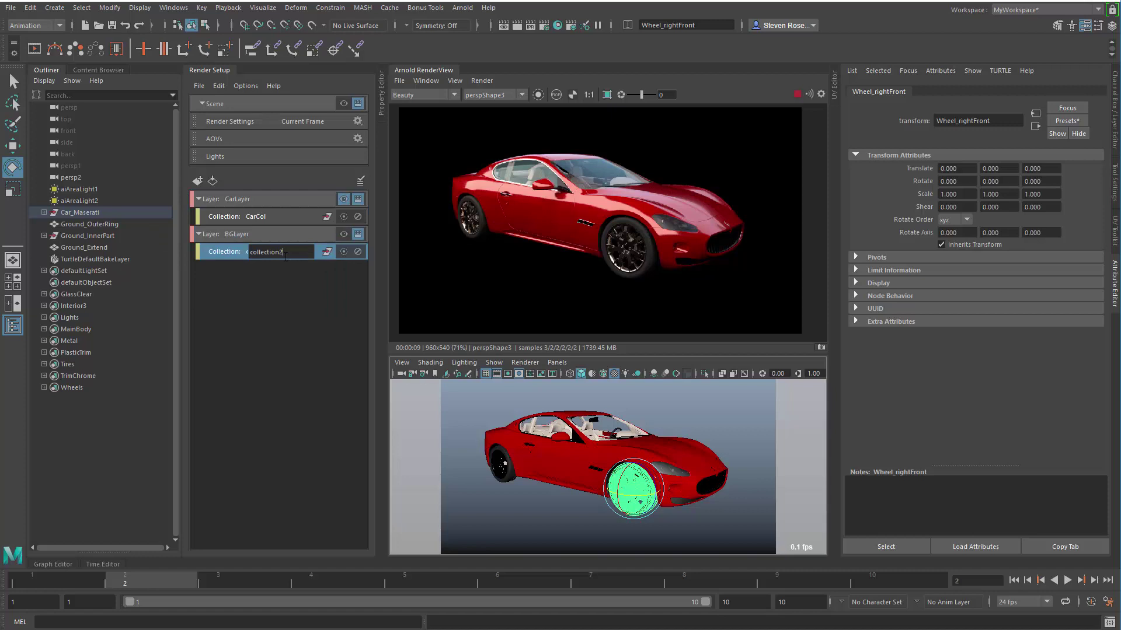
left_click_drag(293, 253, 223, 253)
type("GroundCol")
key("Return")
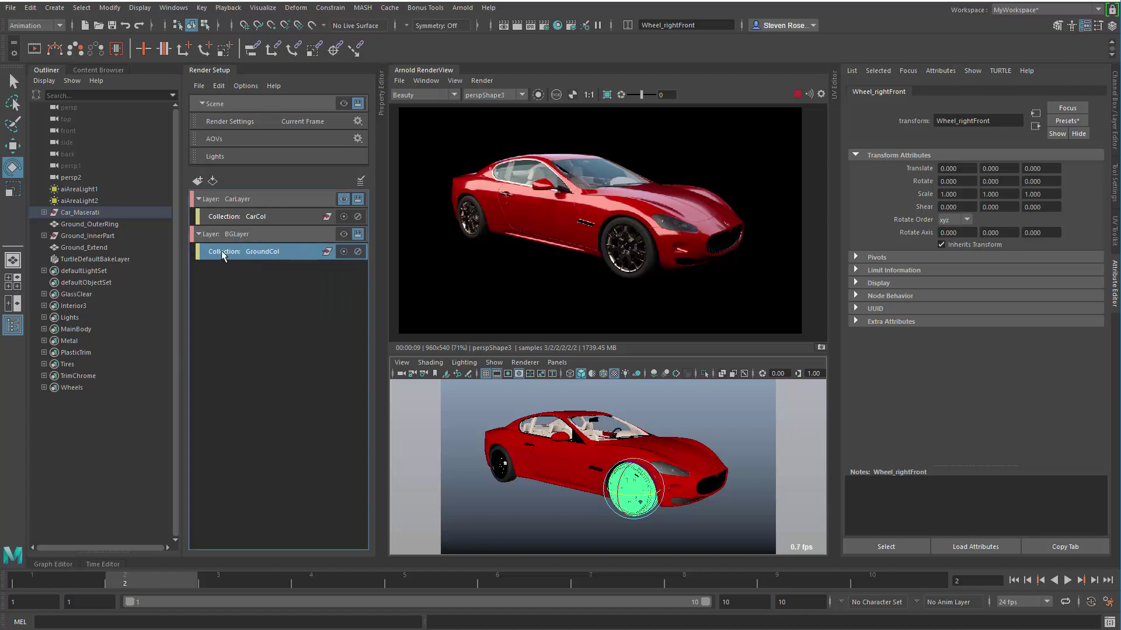
Step: Set GroundCol's include expression to Ground* in its properties
left_click(383, 102)
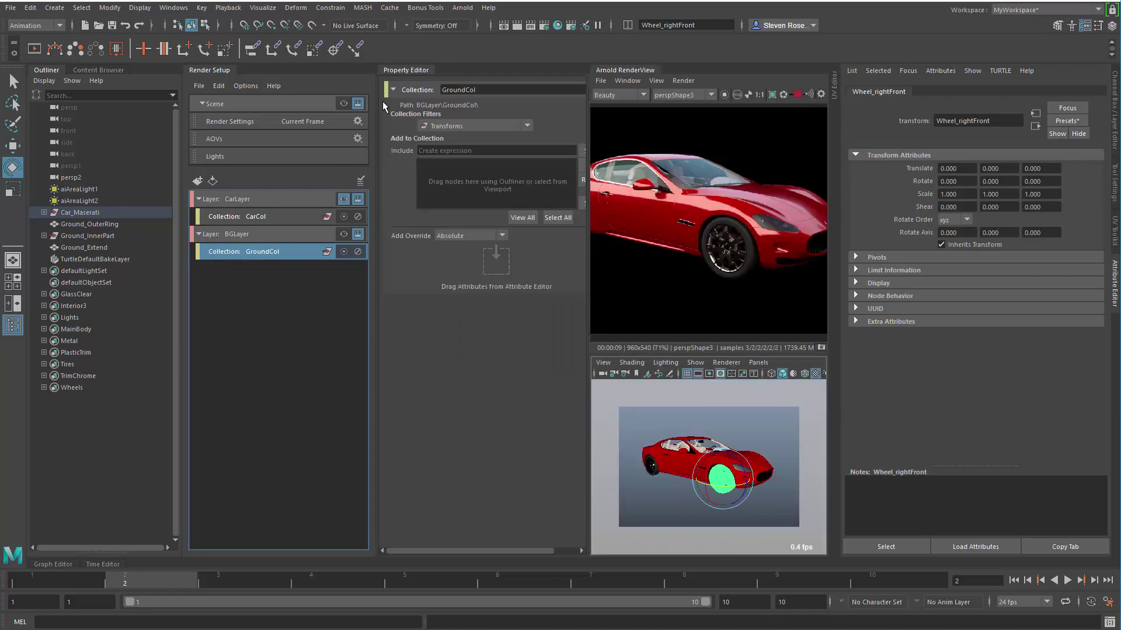
left_click(459, 150)
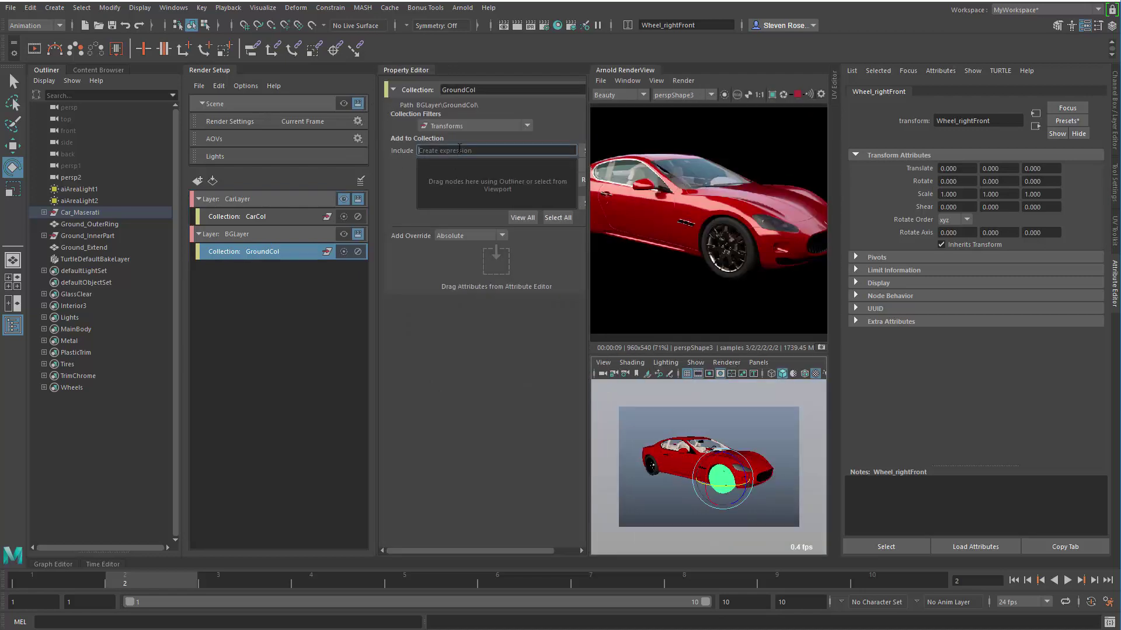
type("Ground*")
key("Return")
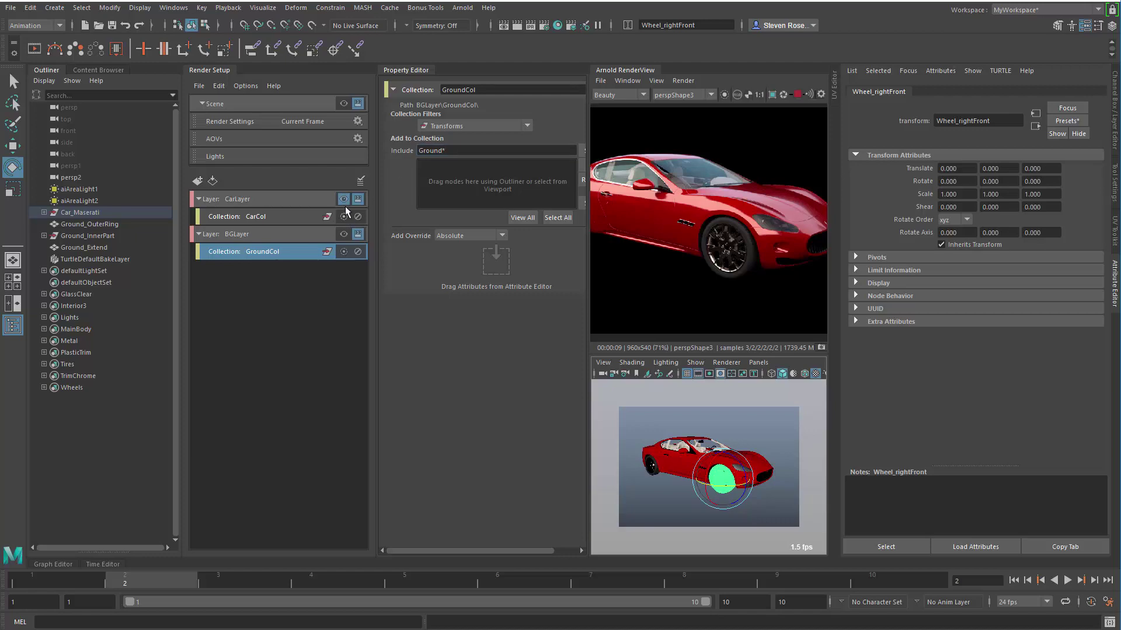
Step: Compare renders by switching the visible layer between BGLayer and CarLayer, ending on CarLayer
left_click(344, 233)
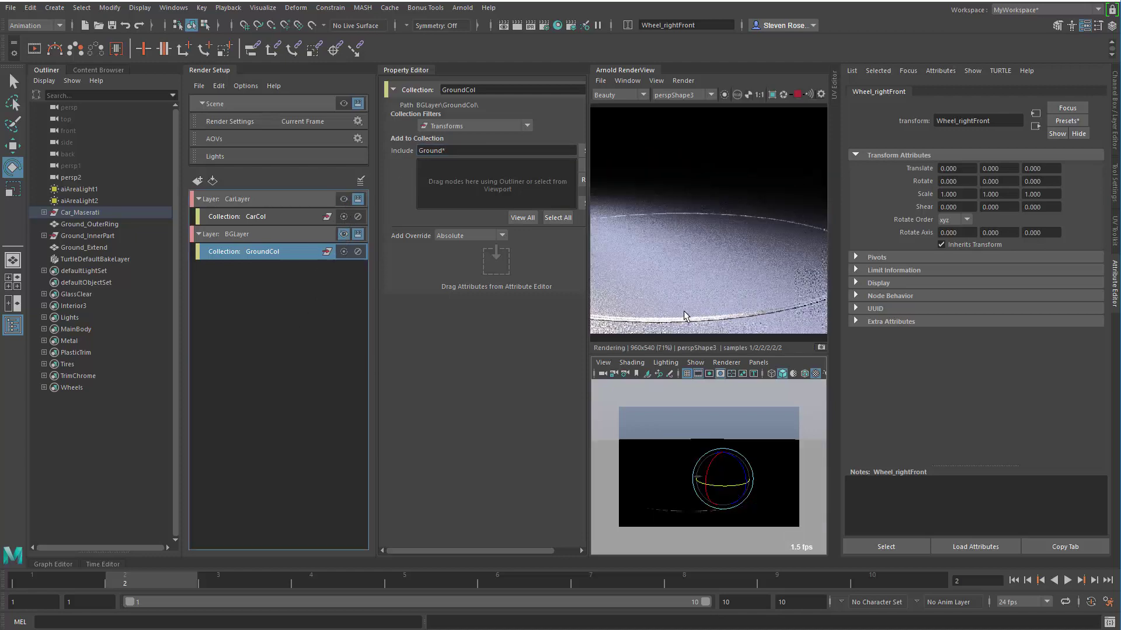
left_click(394, 71)
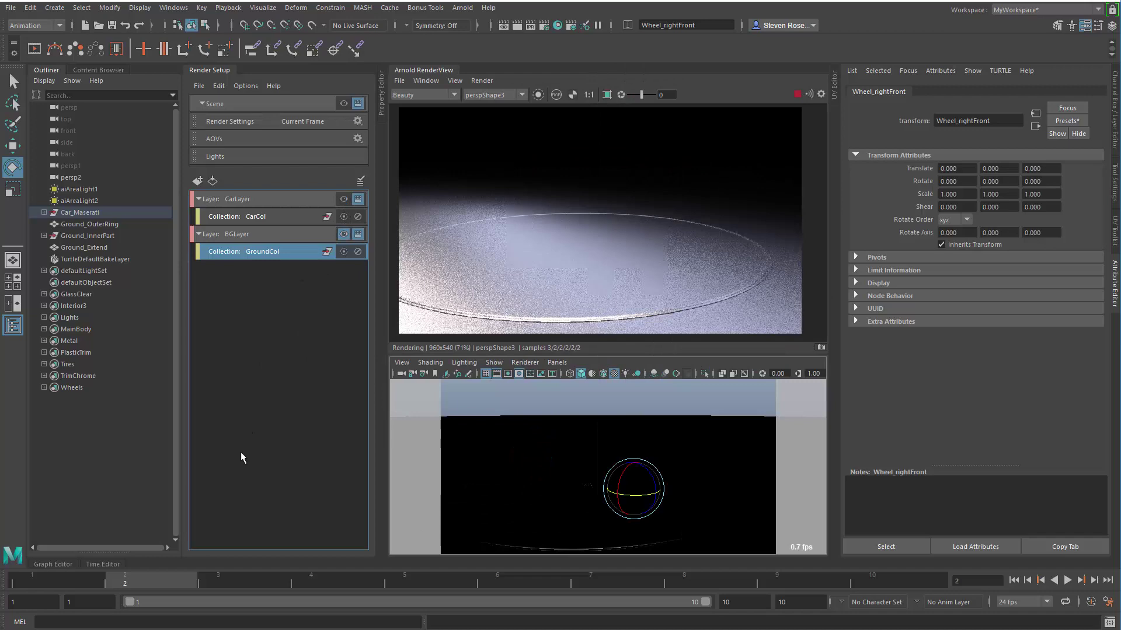
left_click(343, 199)
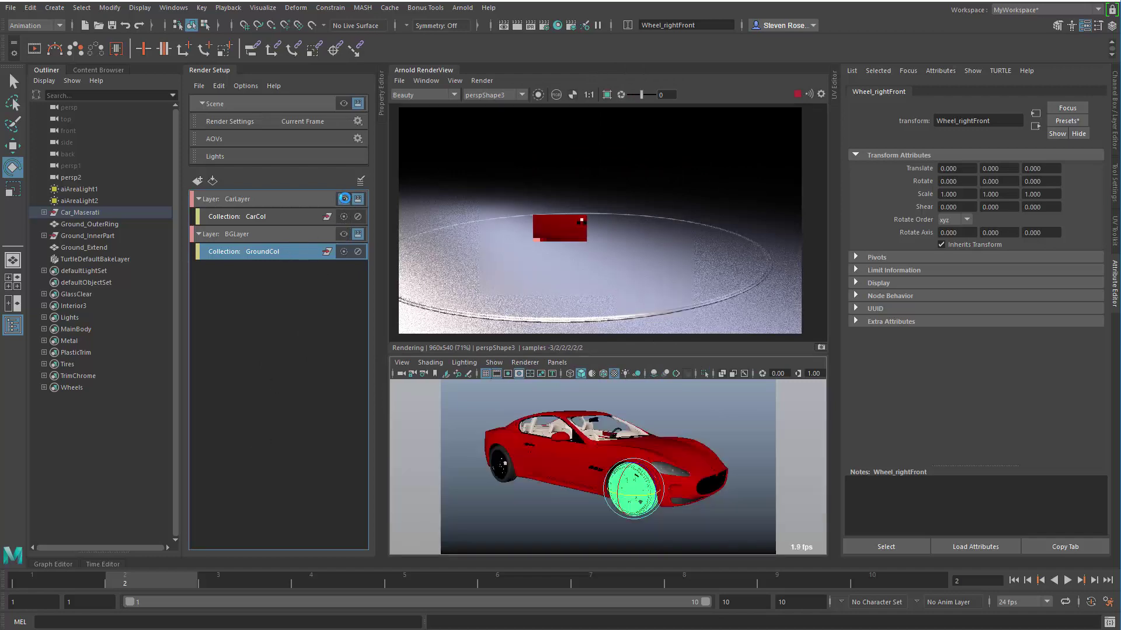
left_click(344, 235)
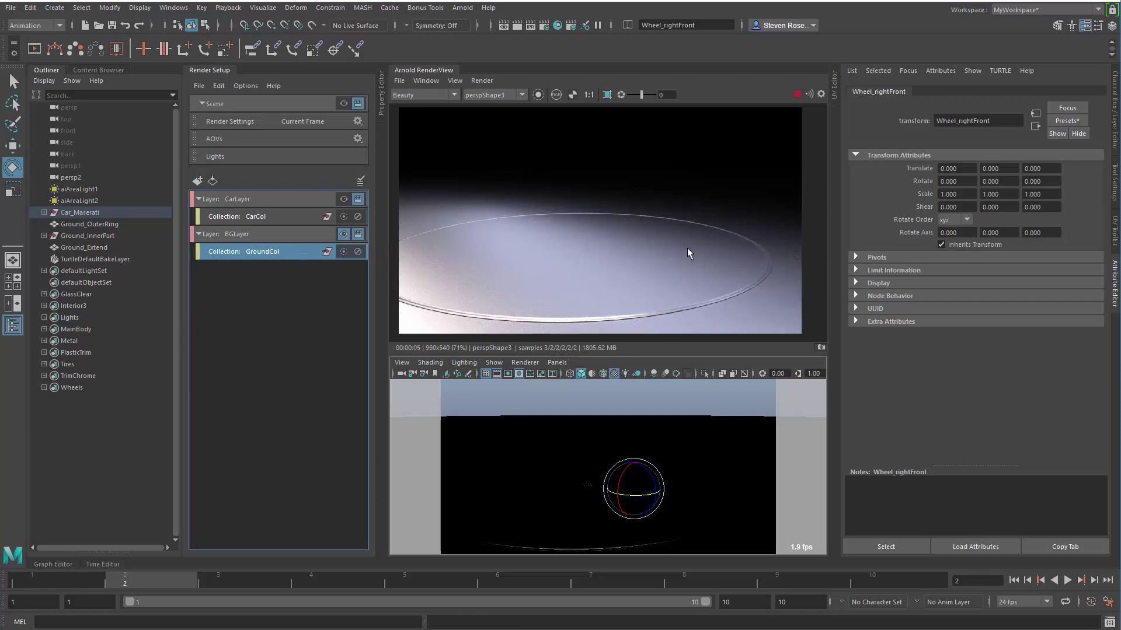
left_click(343, 200)
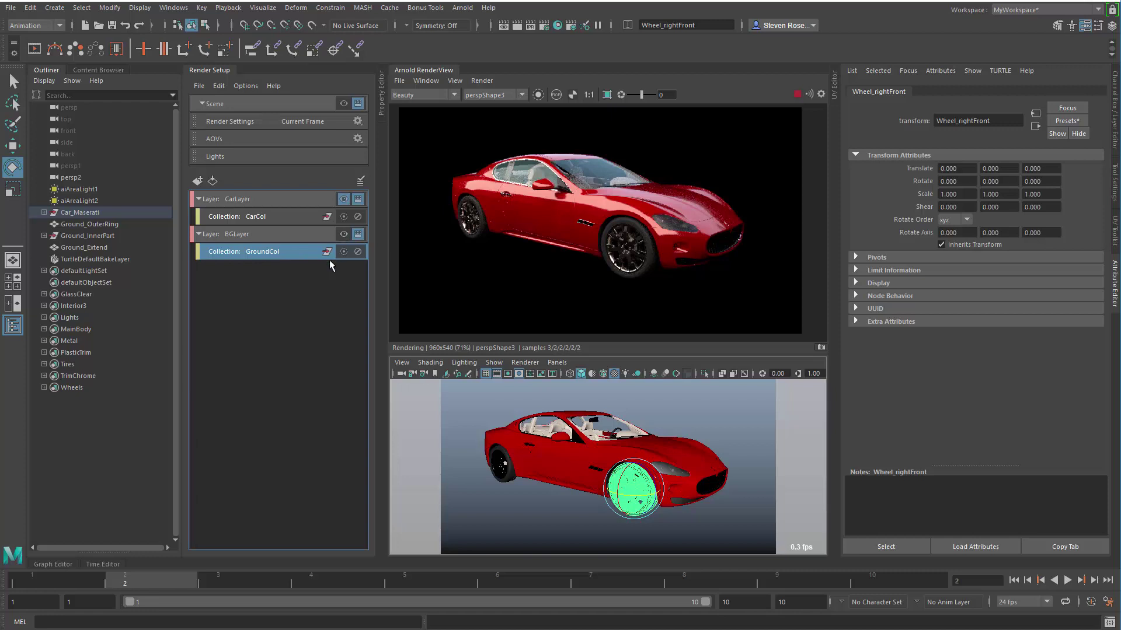
left_click(257, 310)
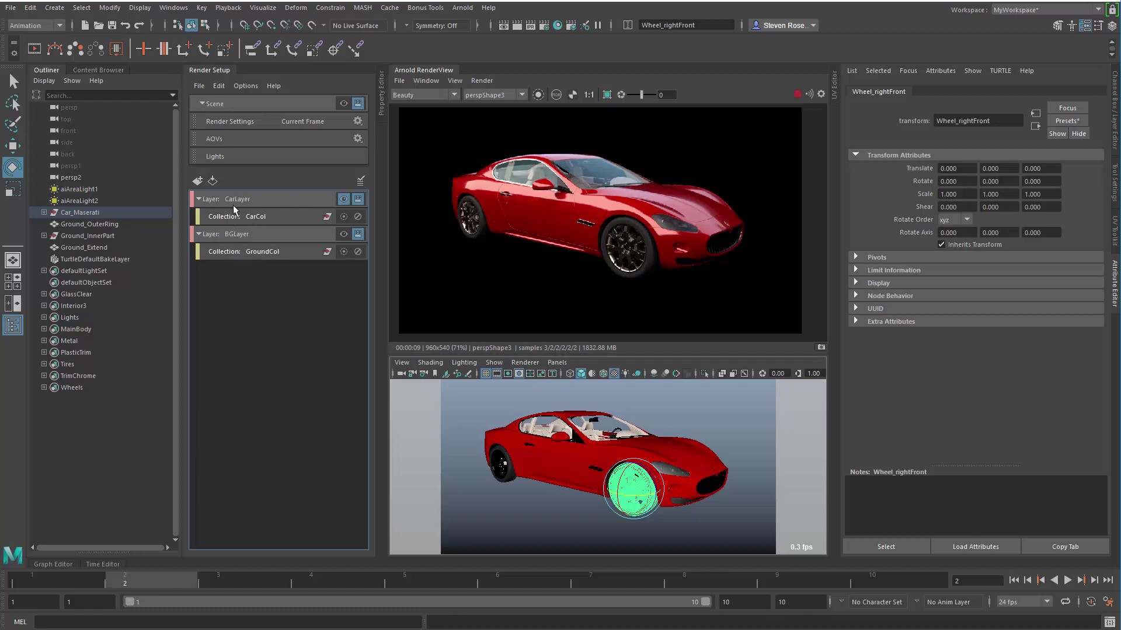
Step: Copy the CarCol collection from CarLayer
left_click(233, 211)
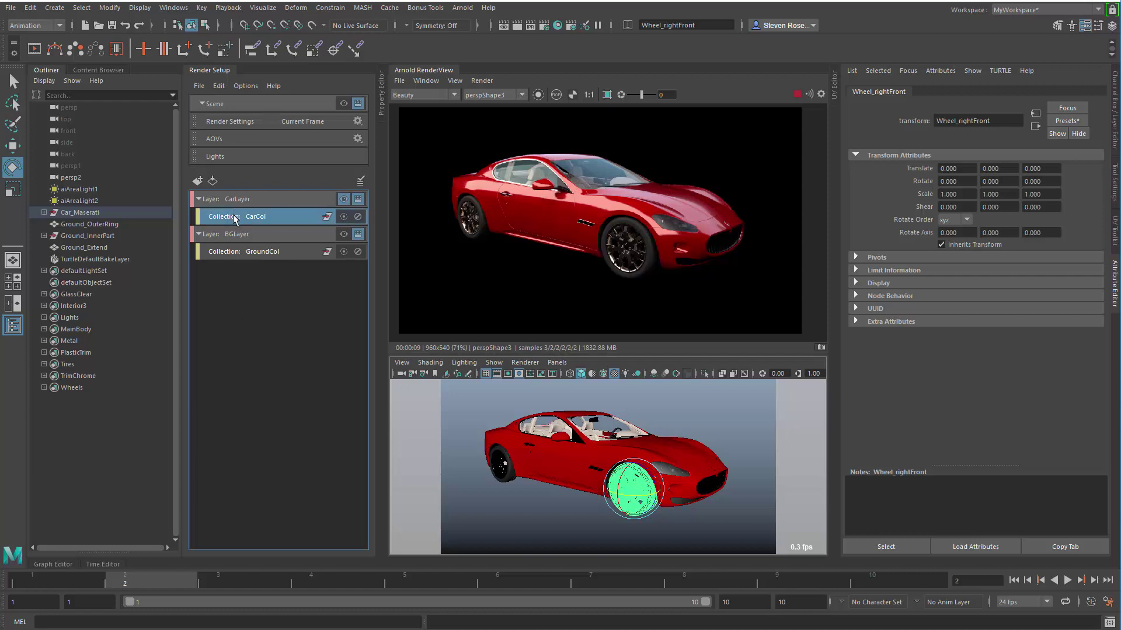
right_click(234, 217)
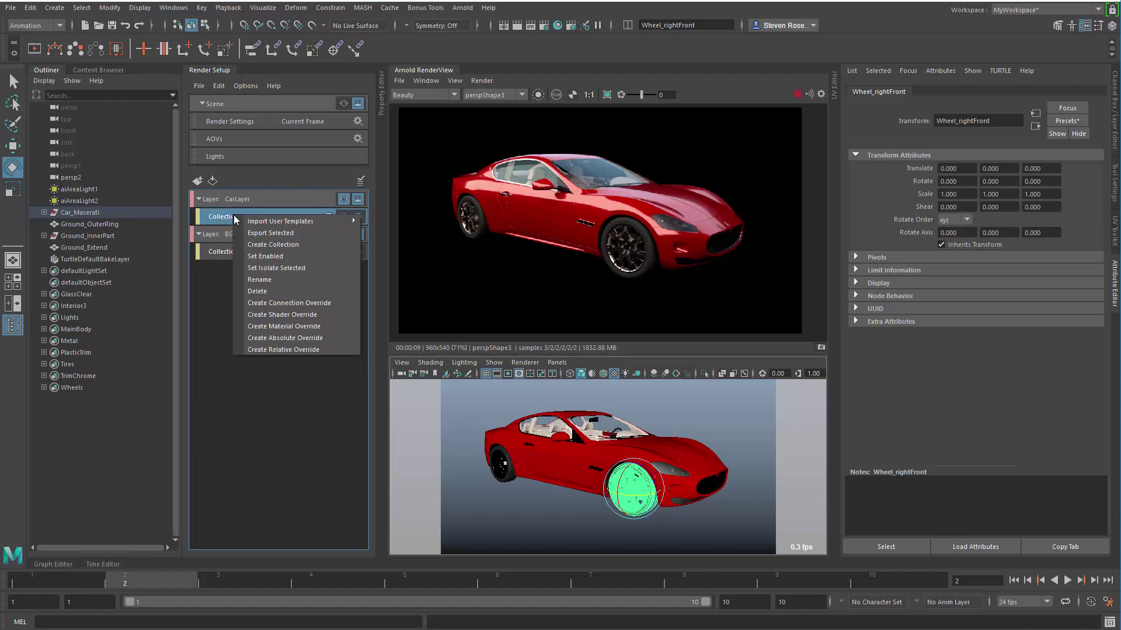
left_click(202, 360)
left_click(212, 87)
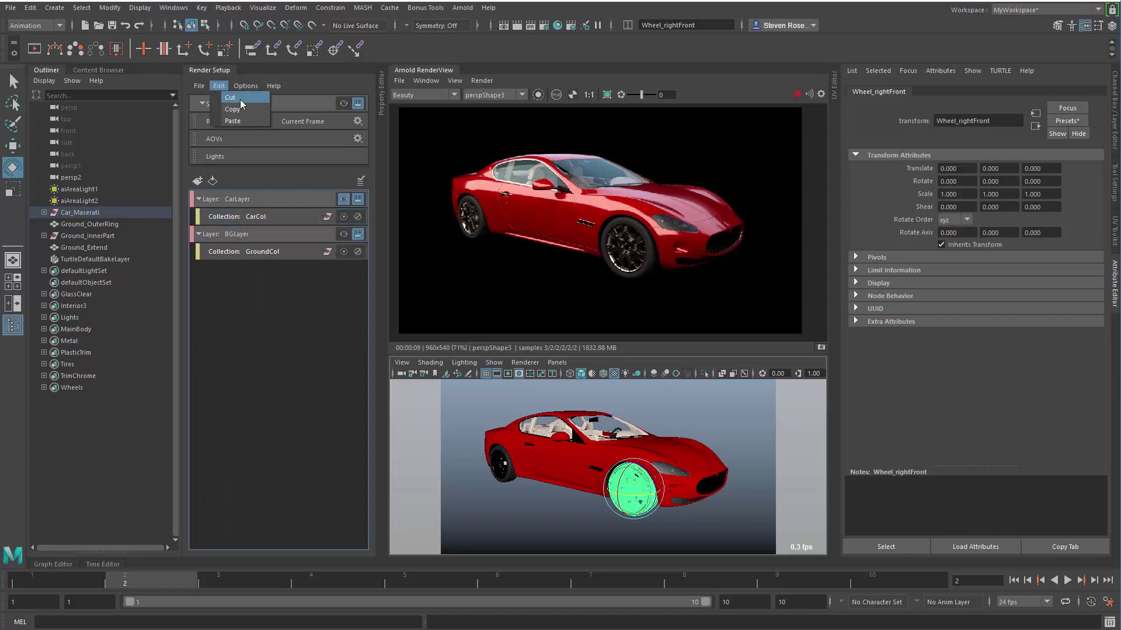
left_click(259, 216)
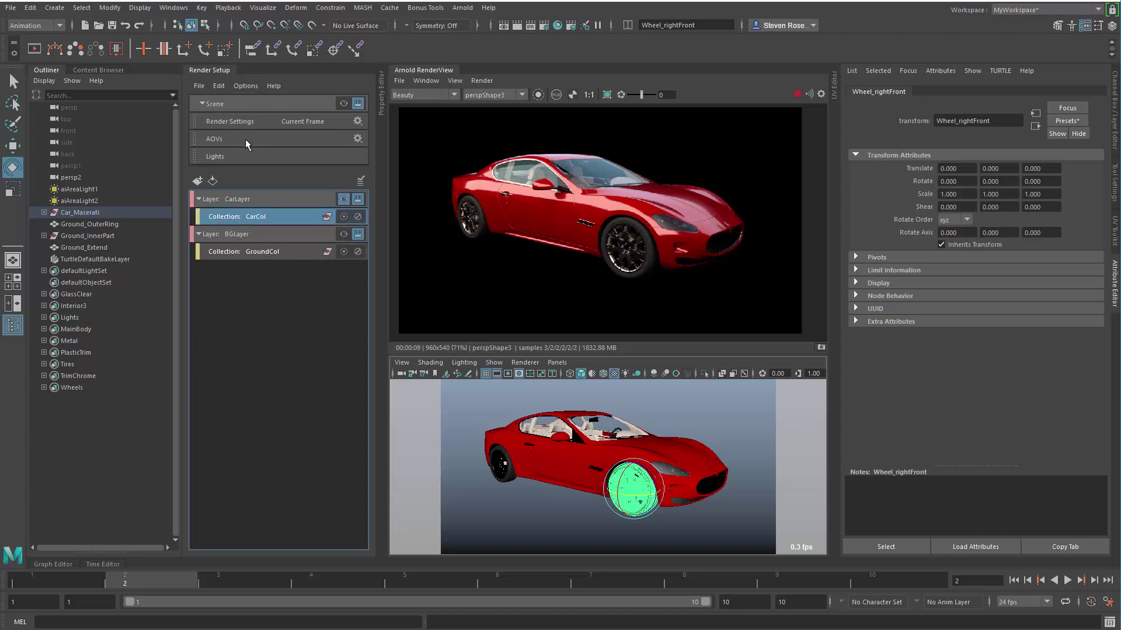
left_click(219, 86)
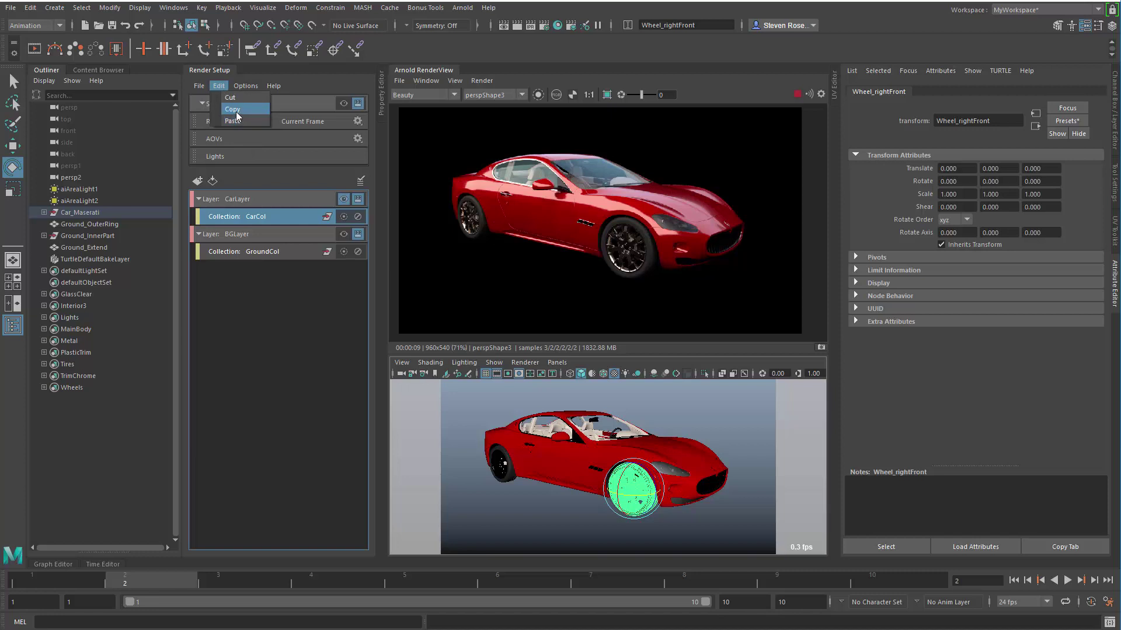
left_click(236, 111)
Step: Paste the copy into BGLayer as CarCol1 and make BGLayer the visible layer
left_click(234, 234)
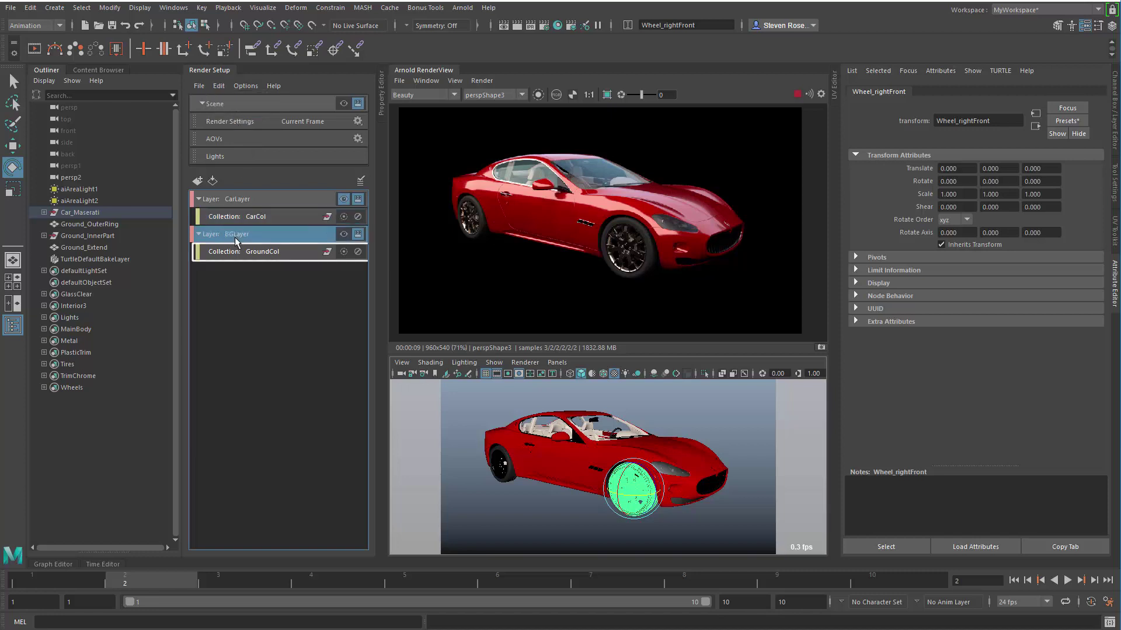
left_click(218, 86)
left_click(238, 120)
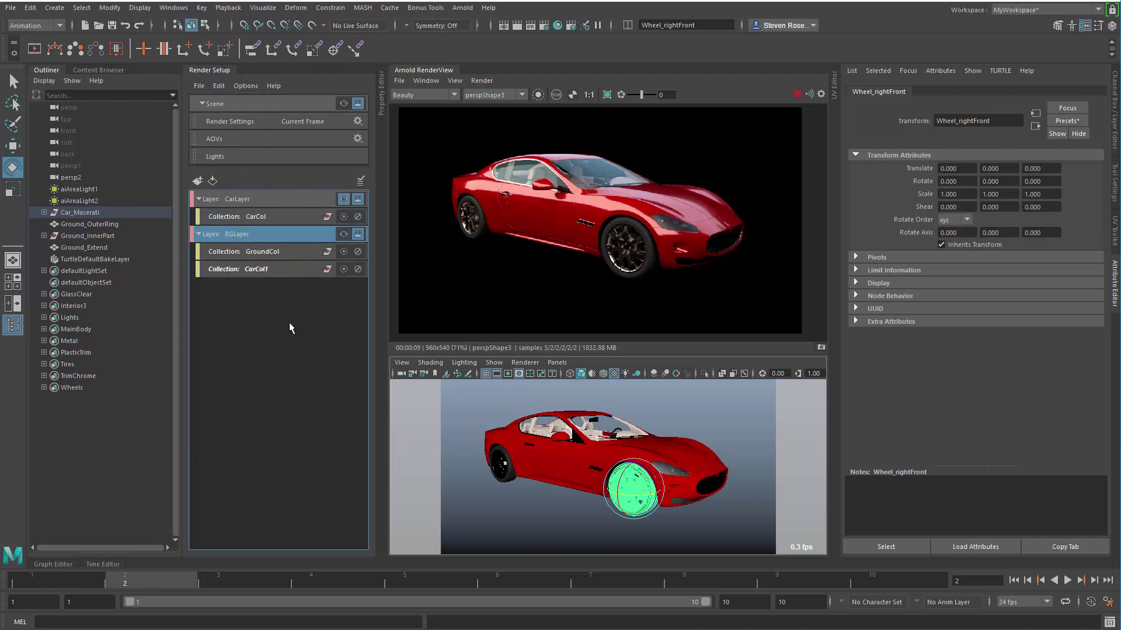
left_click(259, 268)
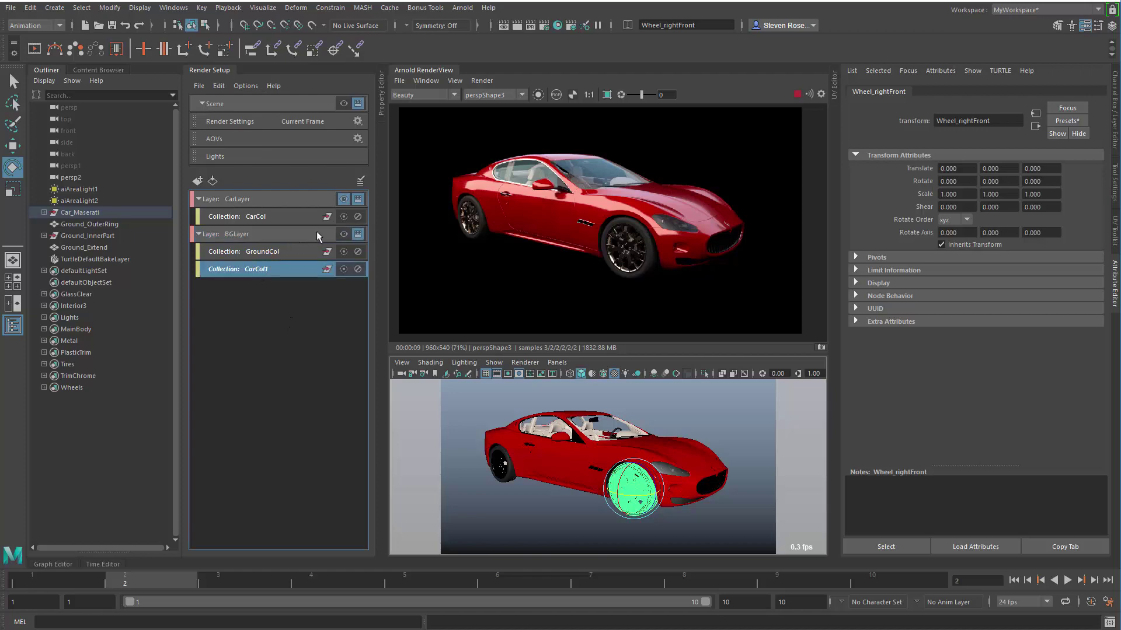
left_click(345, 233)
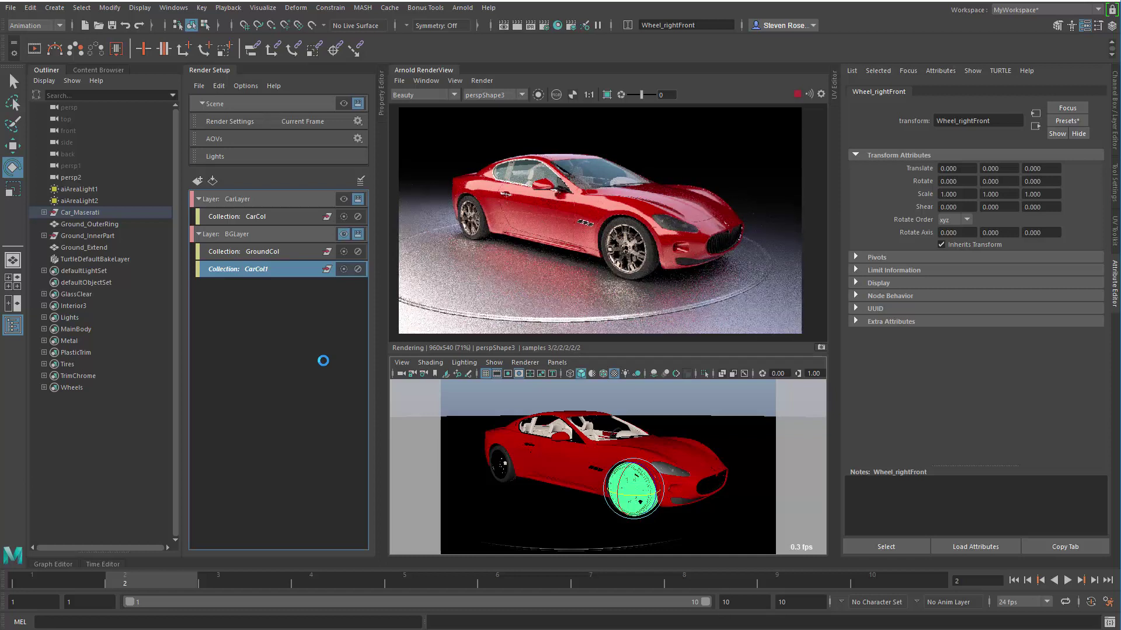
left_click(303, 339)
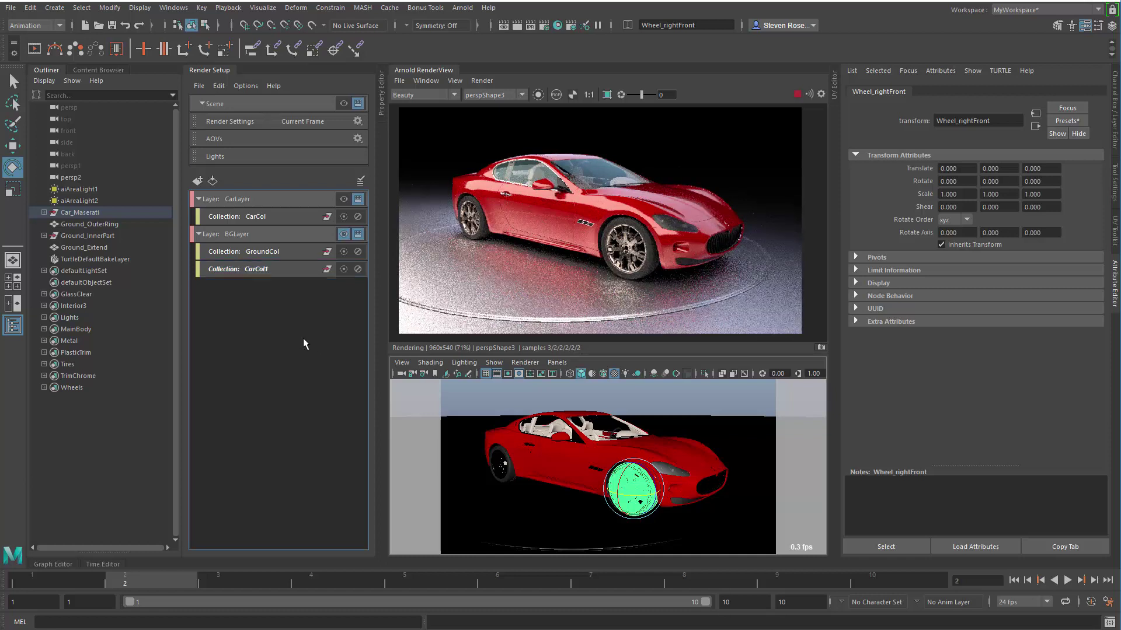
left_click(273, 270)
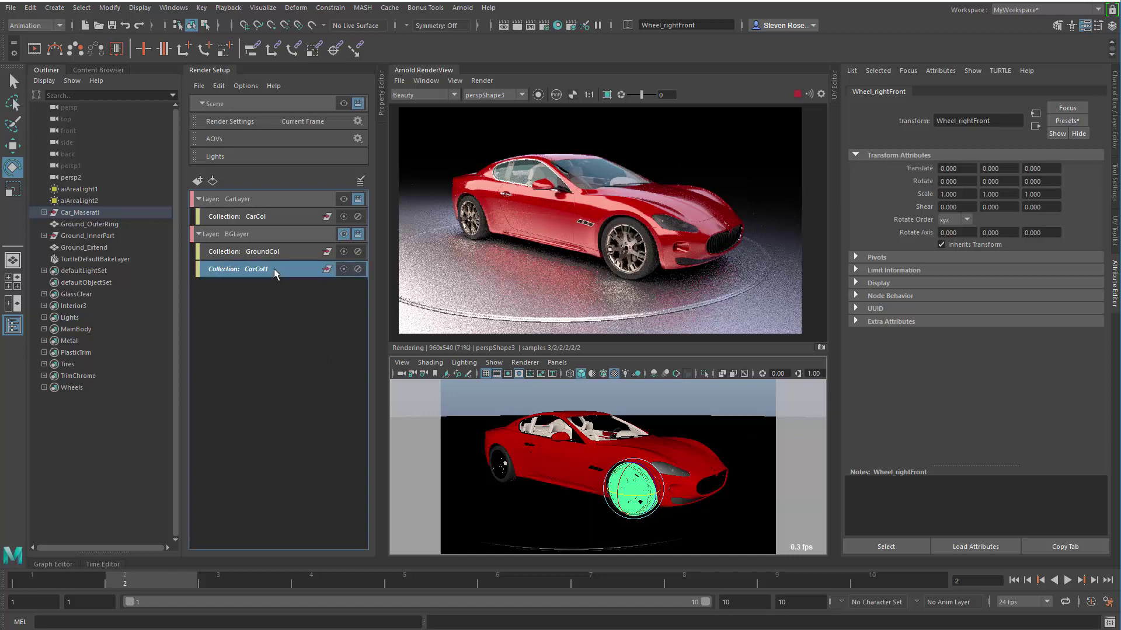
Step: Add an absolute override for the car body's Primary Visibility from BodyShape's Render Stats
left_click(677, 188)
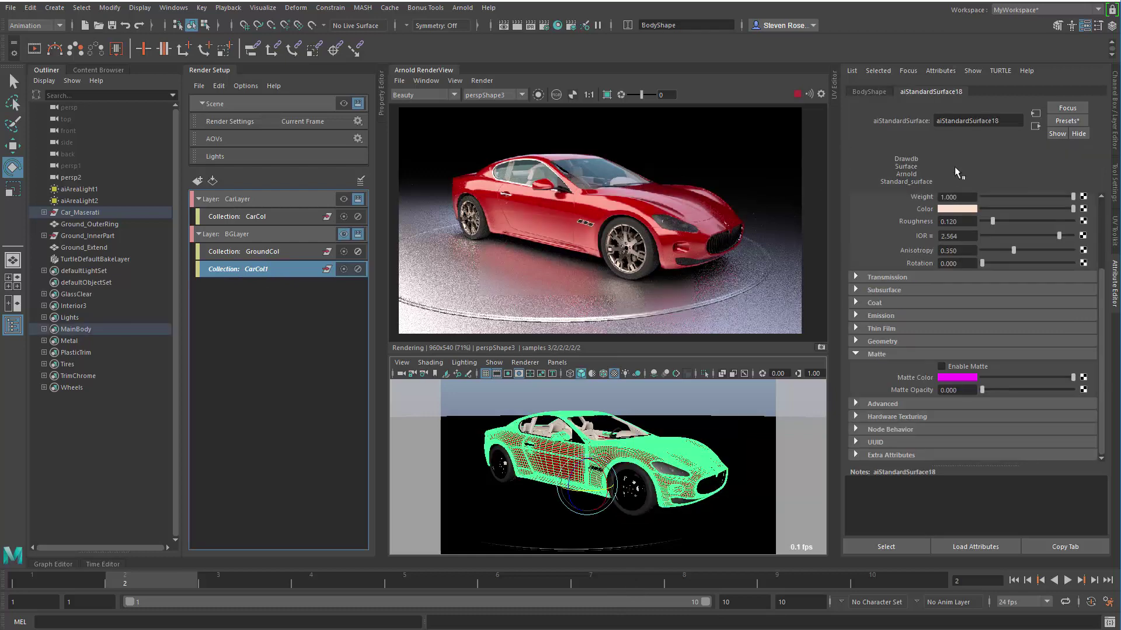
left_click(865, 92)
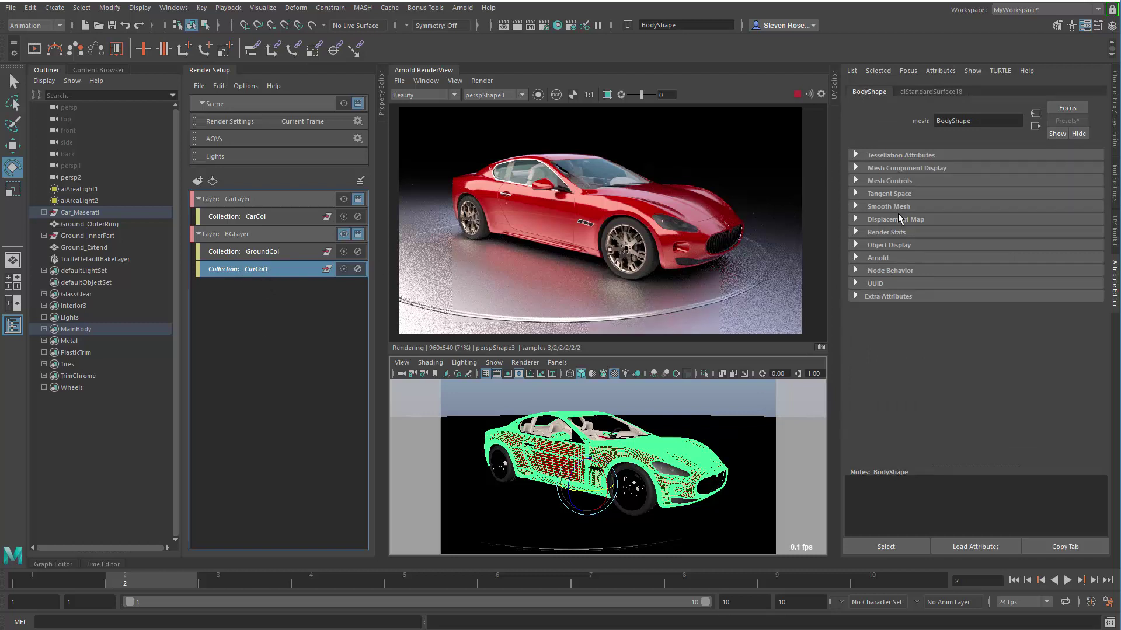
left_click(892, 232)
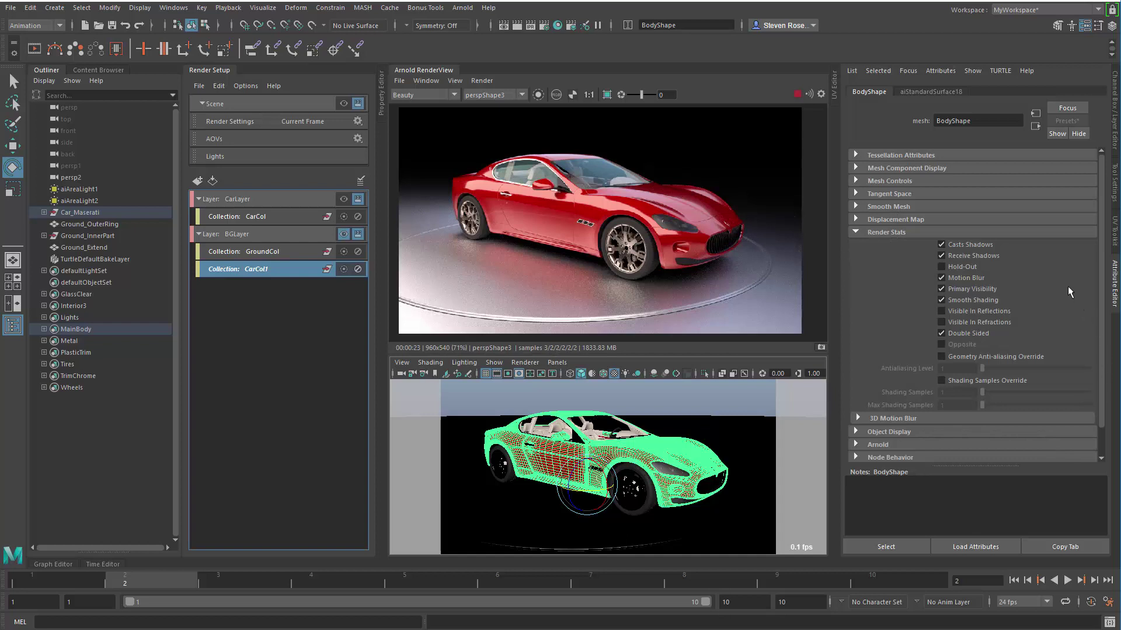
right_click(969, 288)
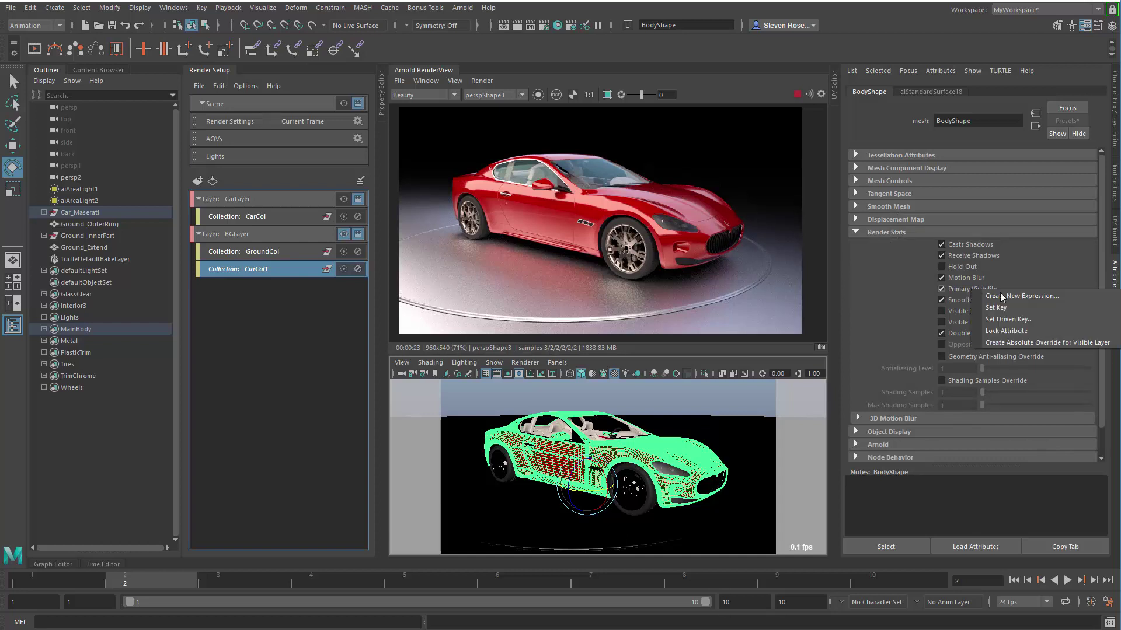
left_click(1029, 343)
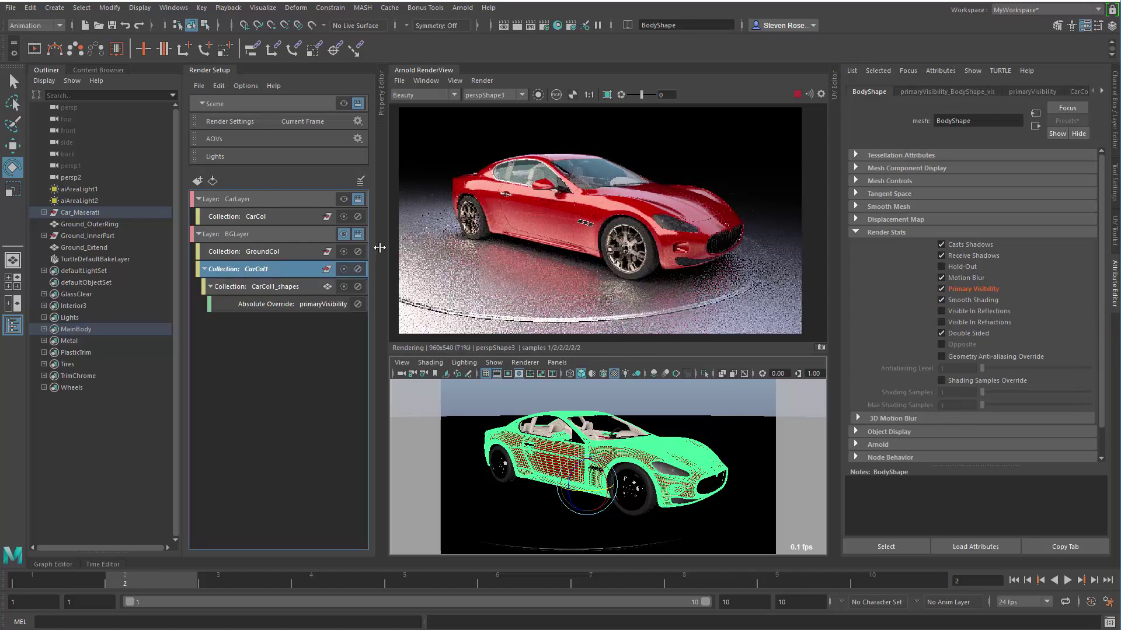
Step: Uncheck Primary Visibility on the CarCol1_shapes override so BGLayer hides the car
left_click(283, 286)
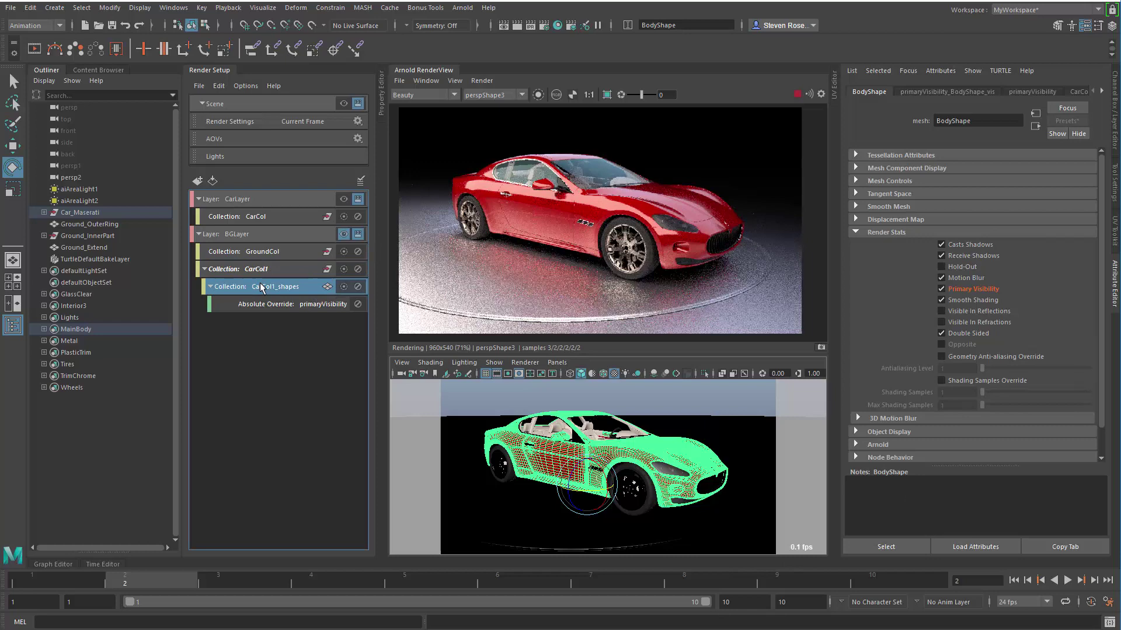
left_click_drag(383, 269, 559, 270)
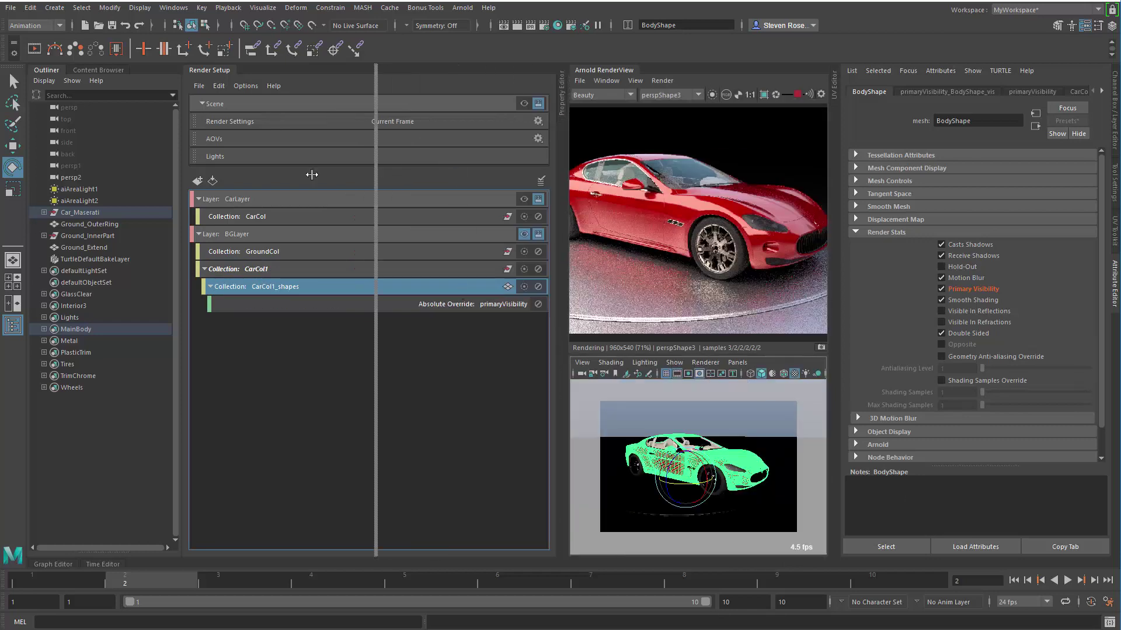
left_click_drag(311, 174, 350, 175)
left_click(383, 98)
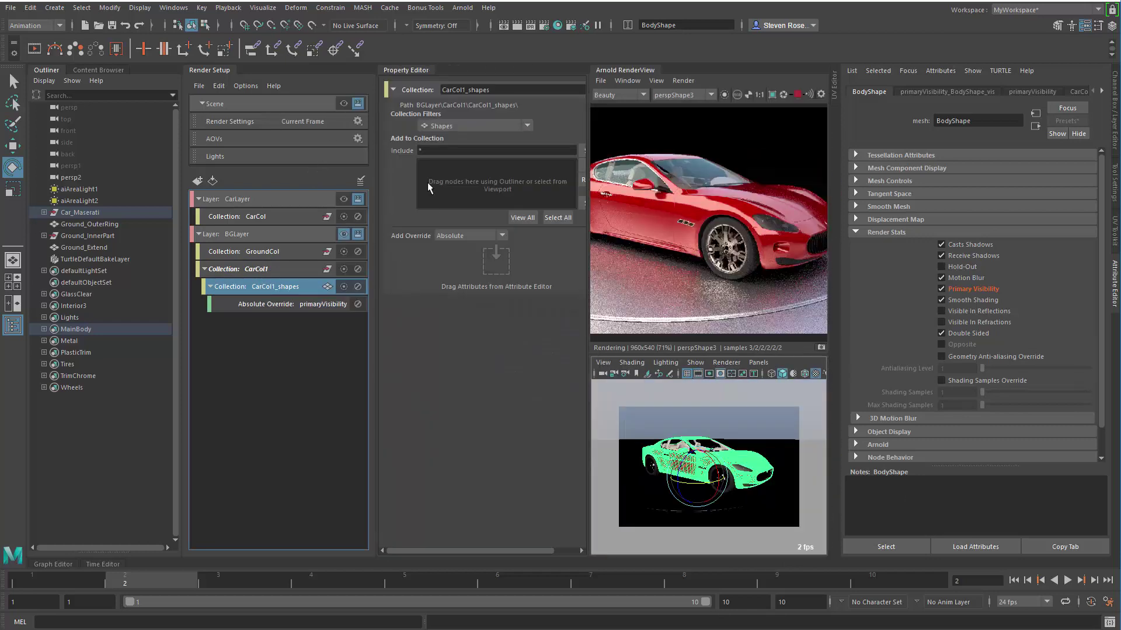
left_click(320, 305)
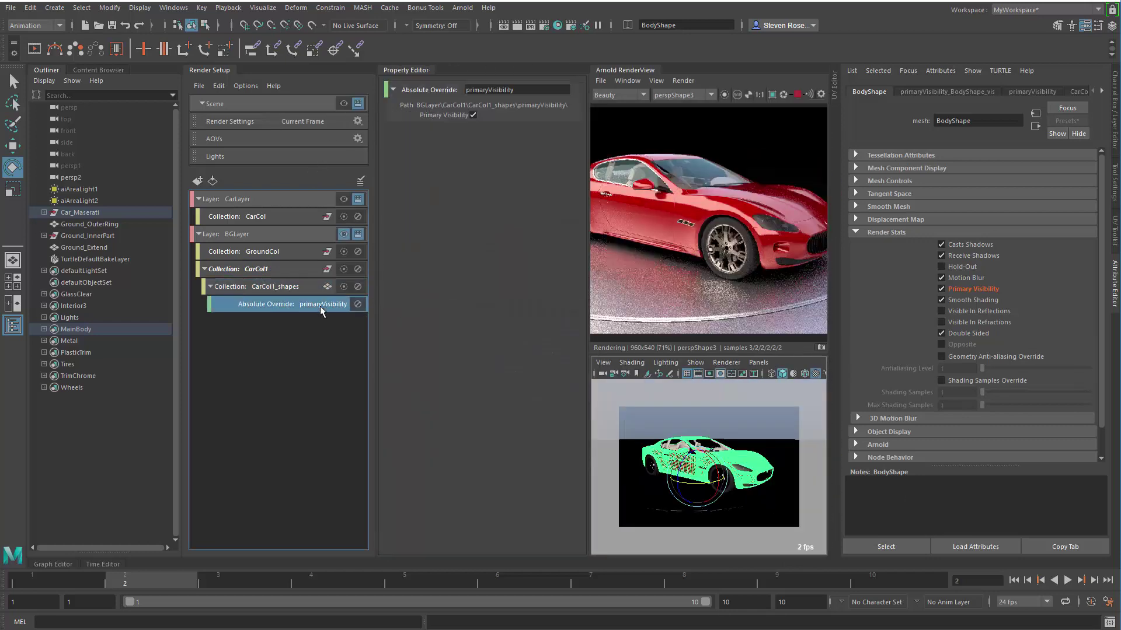
left_click(473, 115)
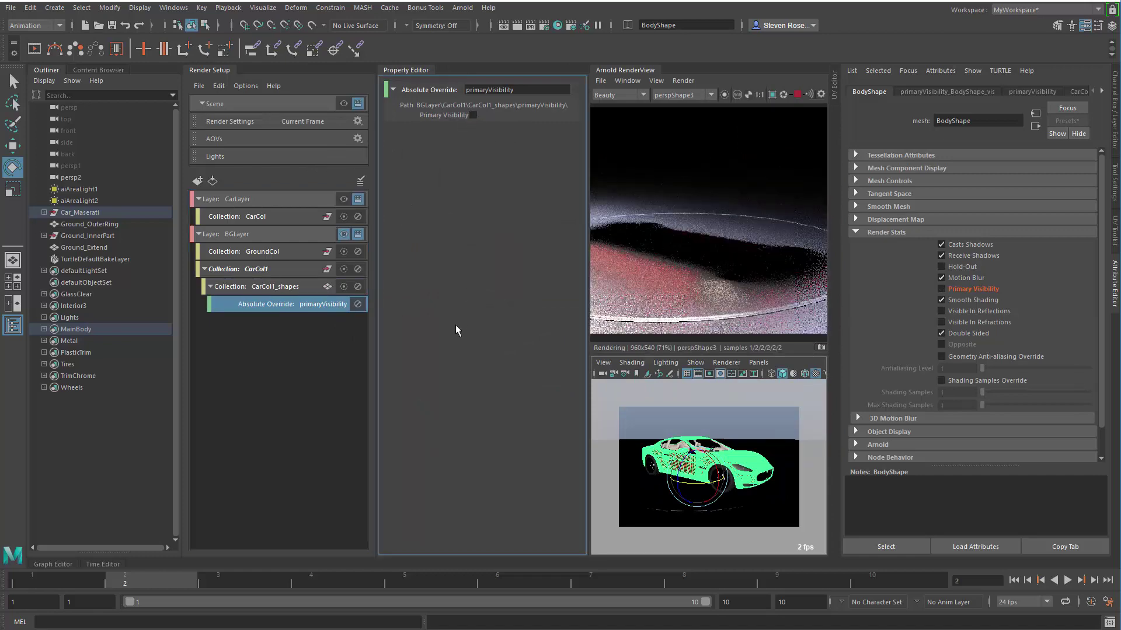
left_click(405, 69)
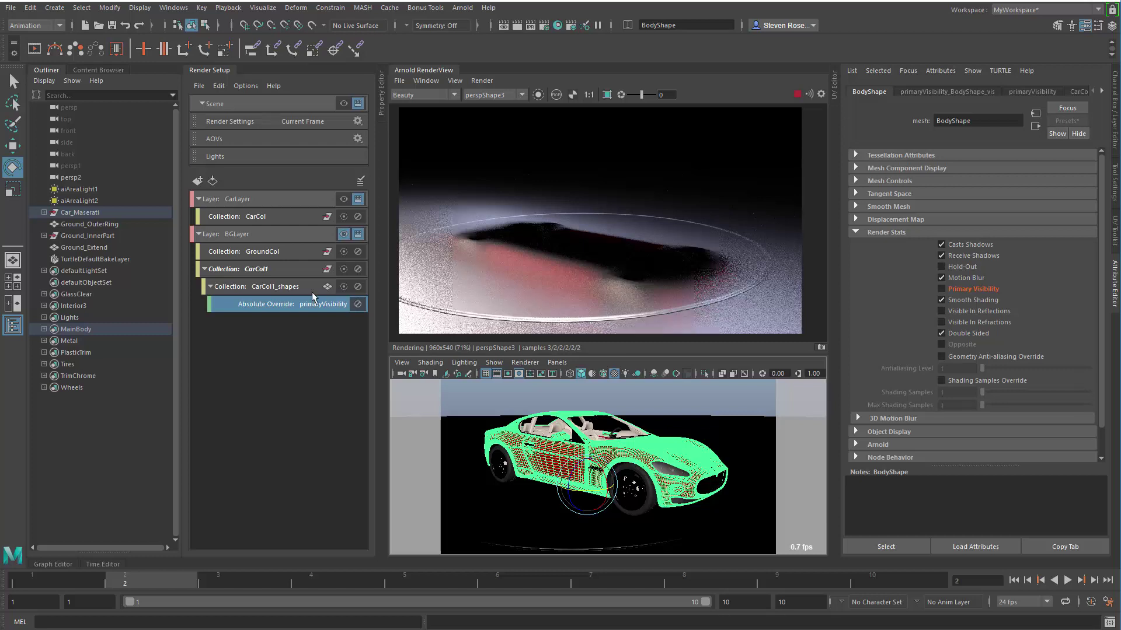
Step: Copy GroundCol and paste it into CarLayer as GroundCol1
left_click(254, 251)
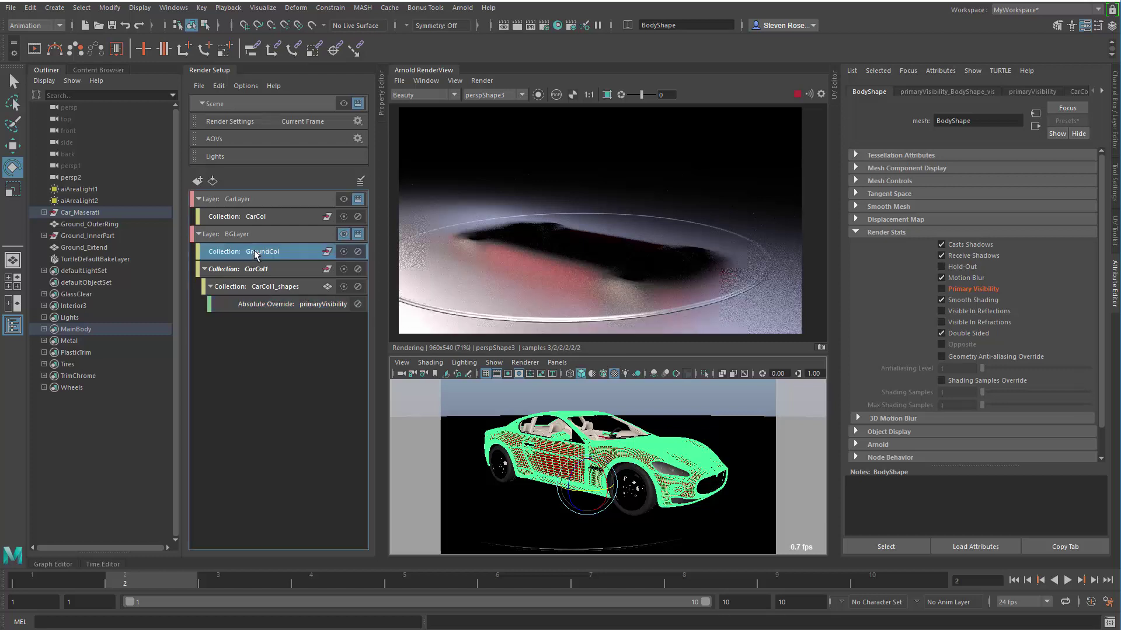
left_click(218, 86)
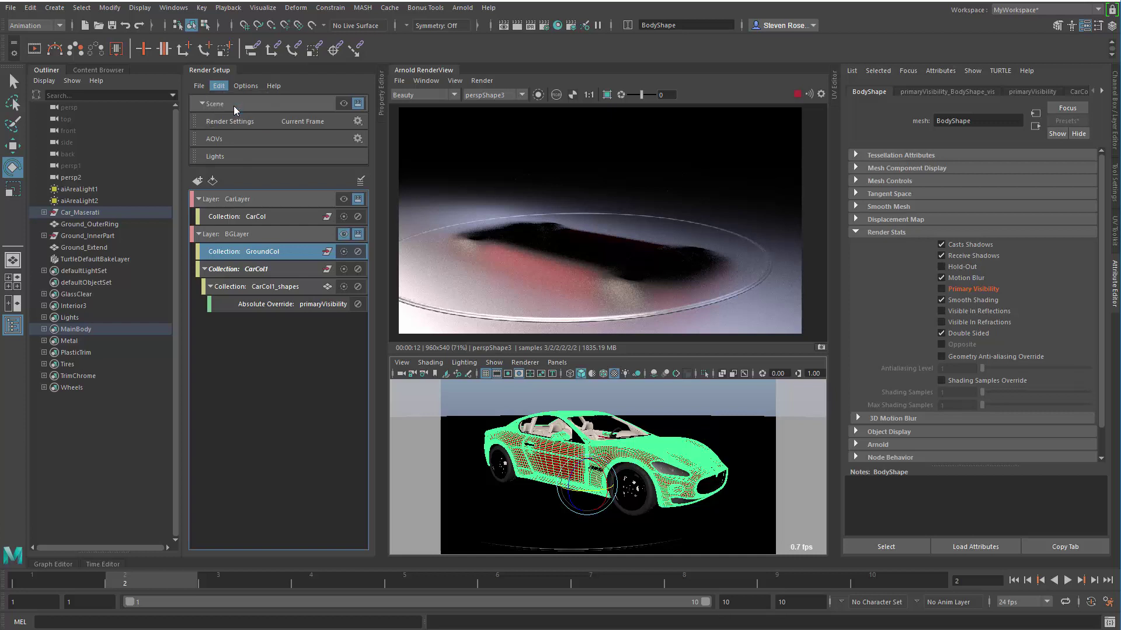
left_click(233, 106)
left_click(232, 200)
left_click(220, 86)
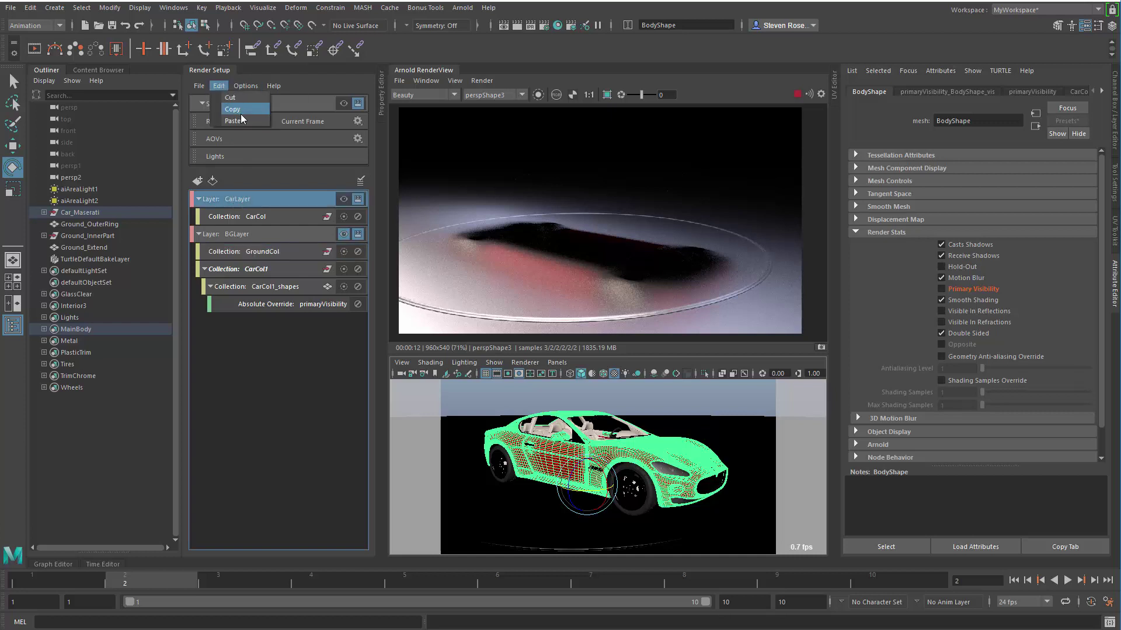
left_click(240, 121)
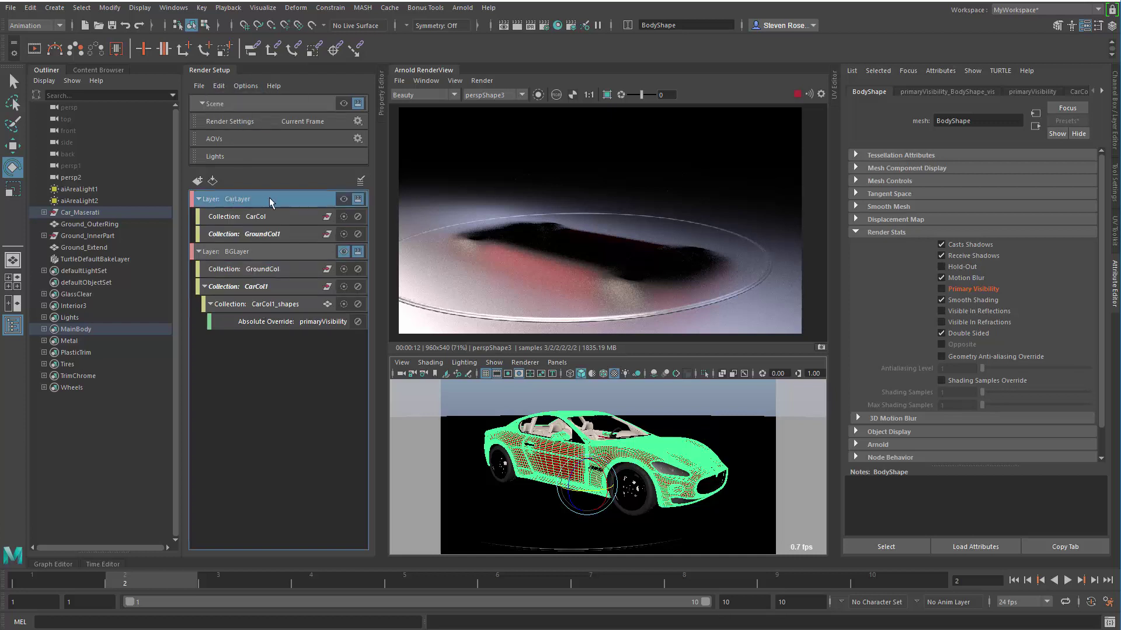
left_click(275, 371)
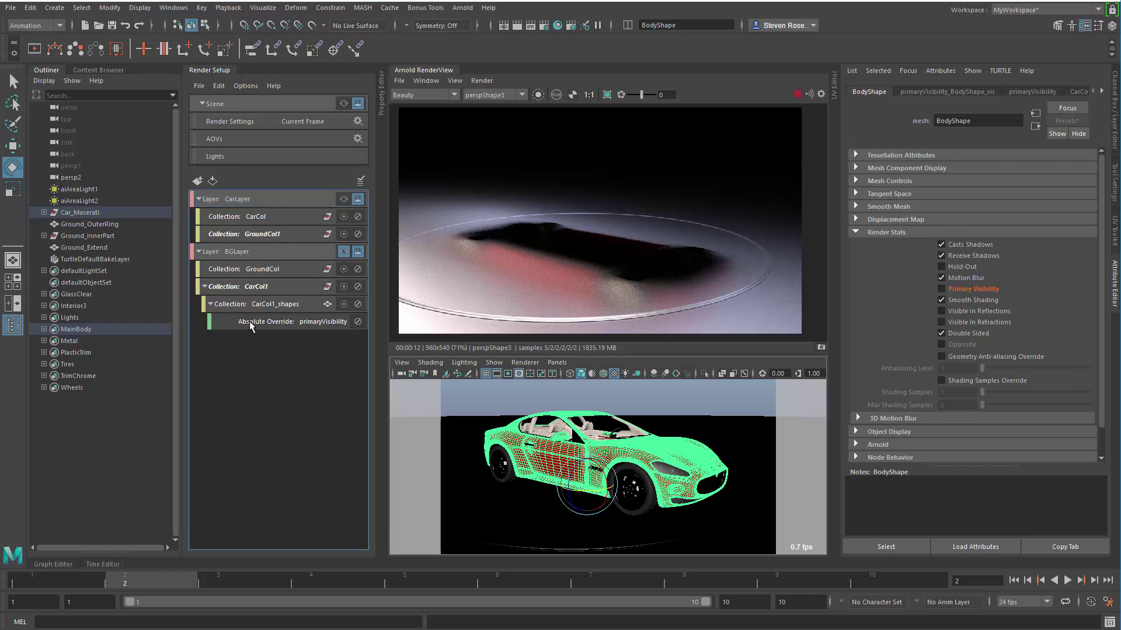
left_click(258, 235)
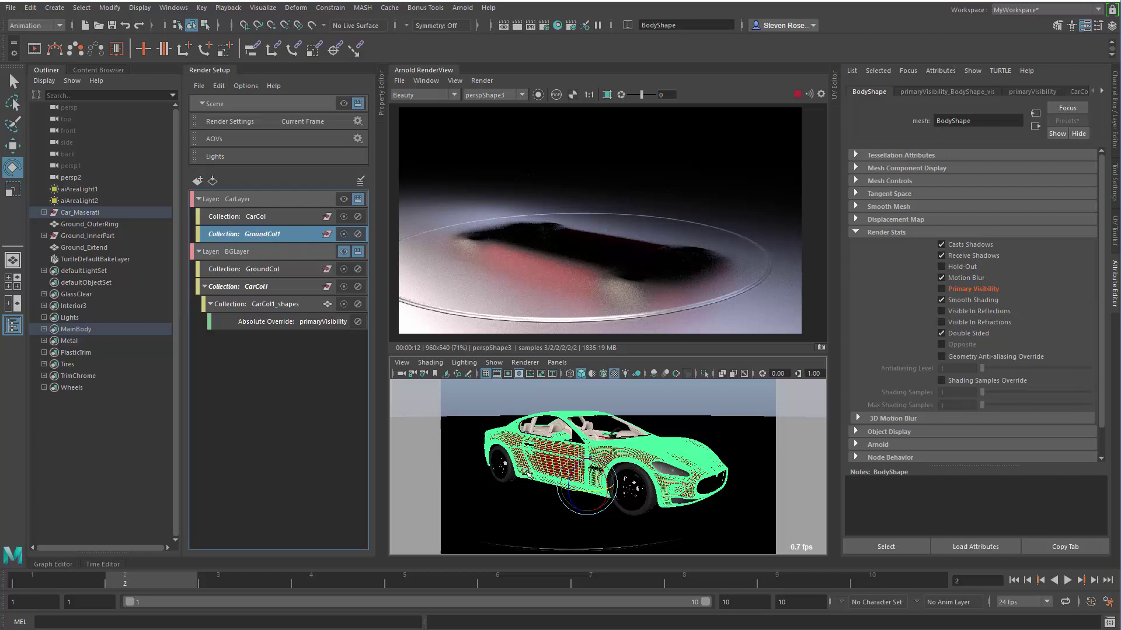
left_click(517, 286)
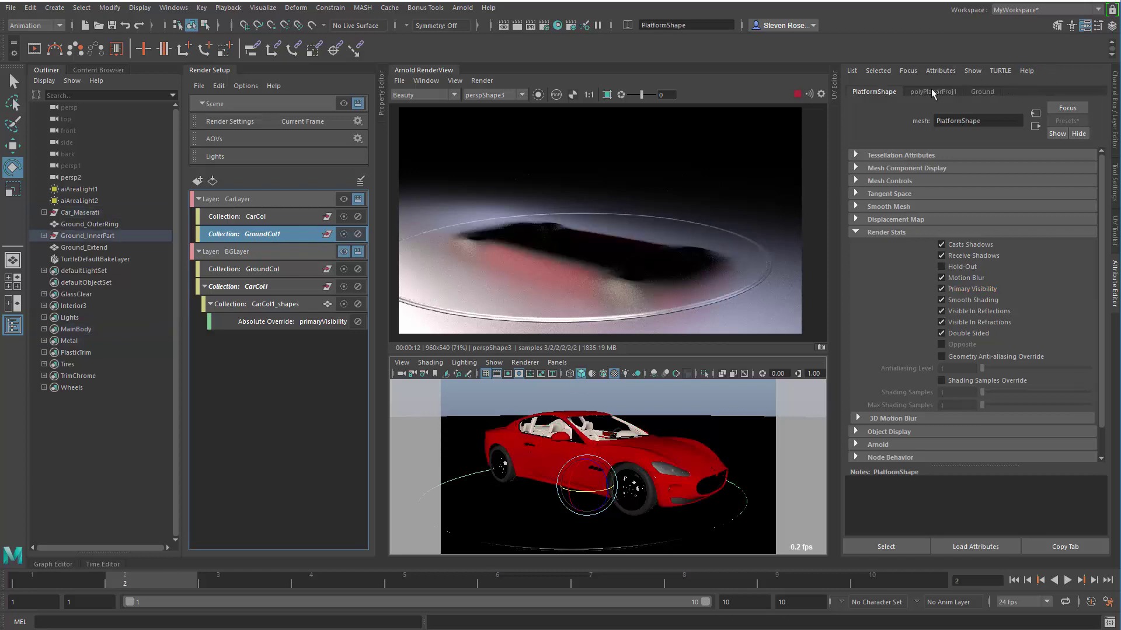
Step: With CarLayer visible, add an absolute override on the ground platform's Primary Visibility
right_click(968, 286)
left_click(1004, 341)
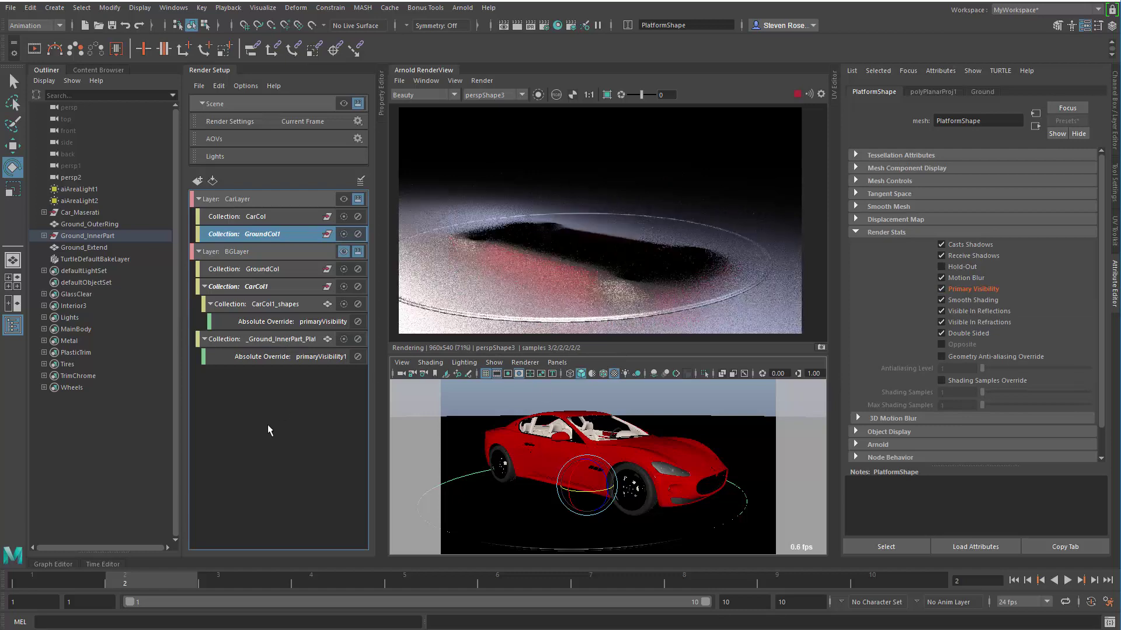
key("ctrl+z")
left_click(343, 199)
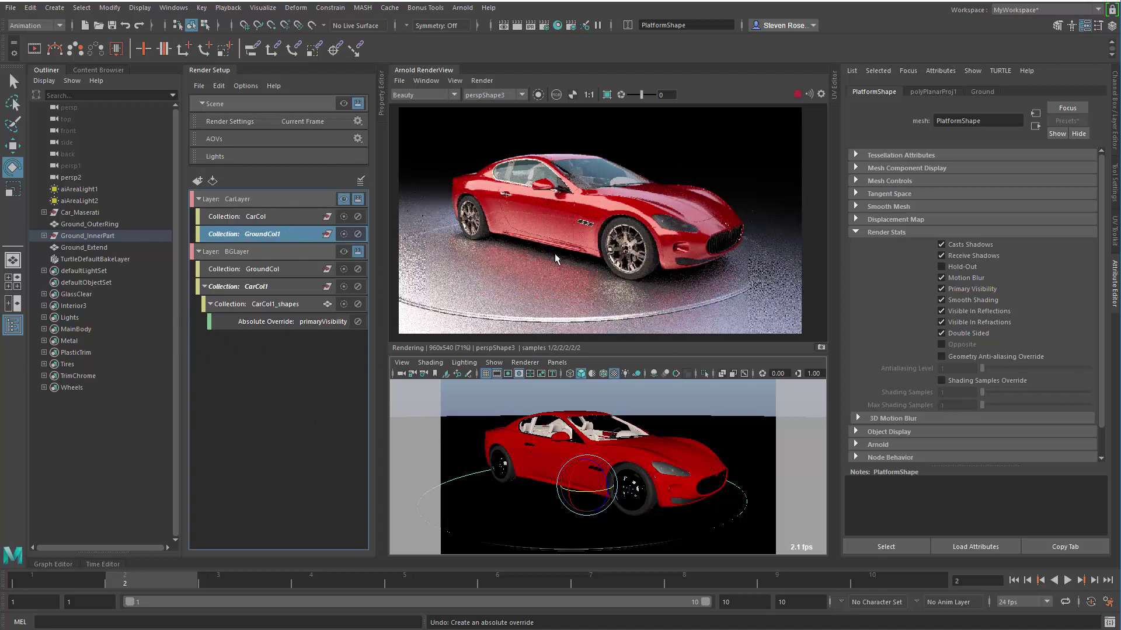
right_click(974, 290)
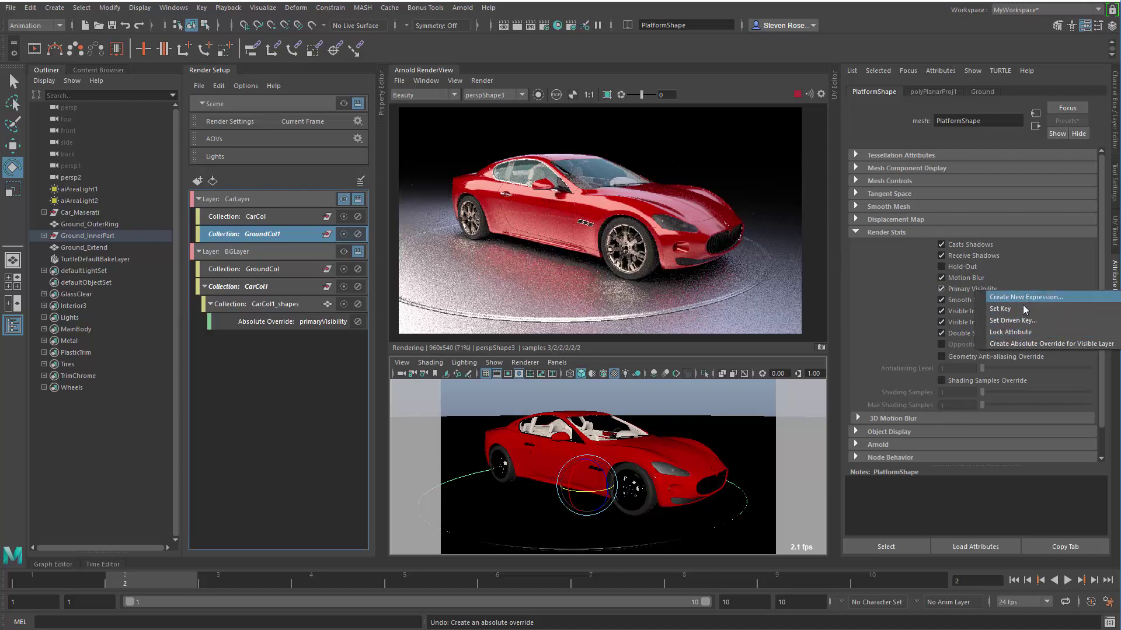
left_click(1022, 343)
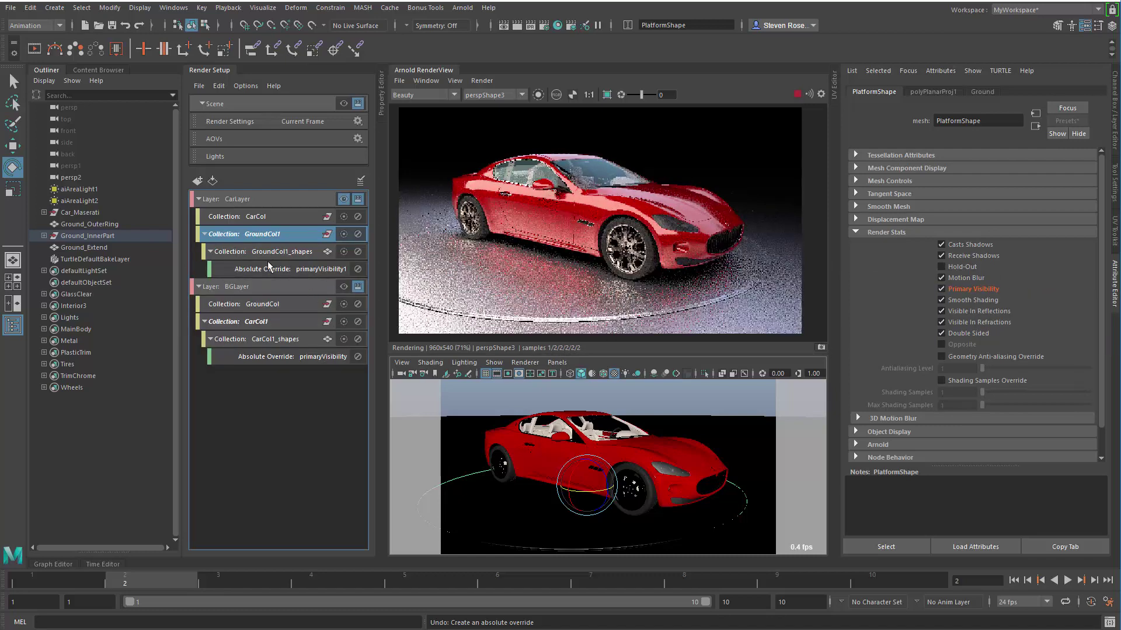
left_click(267, 268)
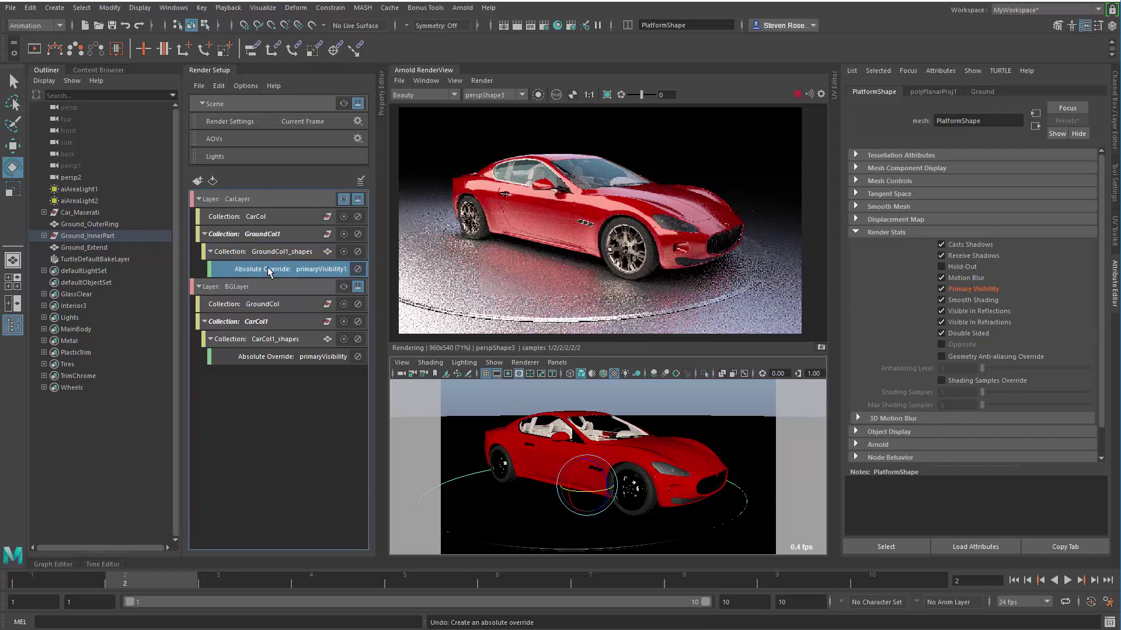
Step: Switch off the ground's primaryVisibility1 override in CarLayer, then make BGLayer the visible layer
left_click(383, 108)
left_click(472, 115)
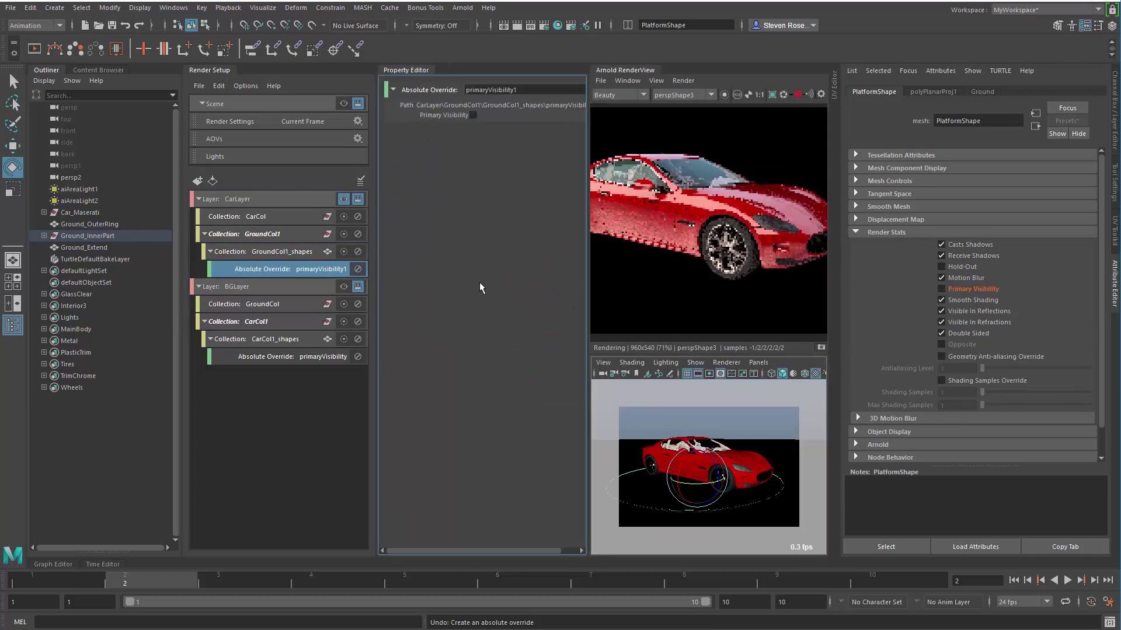
left_click(398, 70)
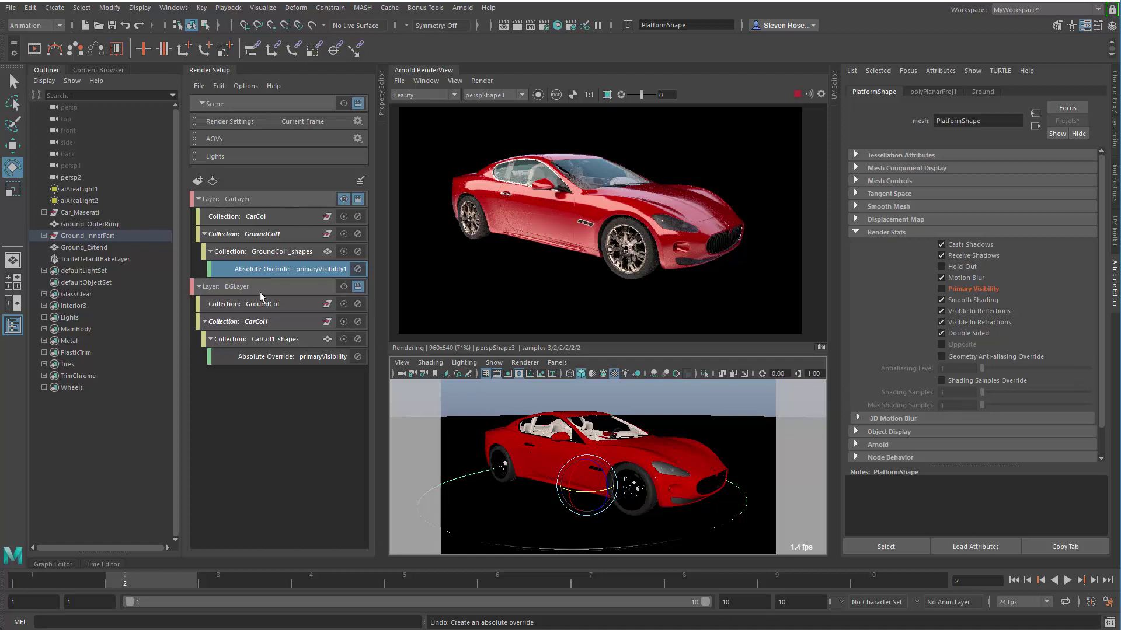
left_click(343, 286)
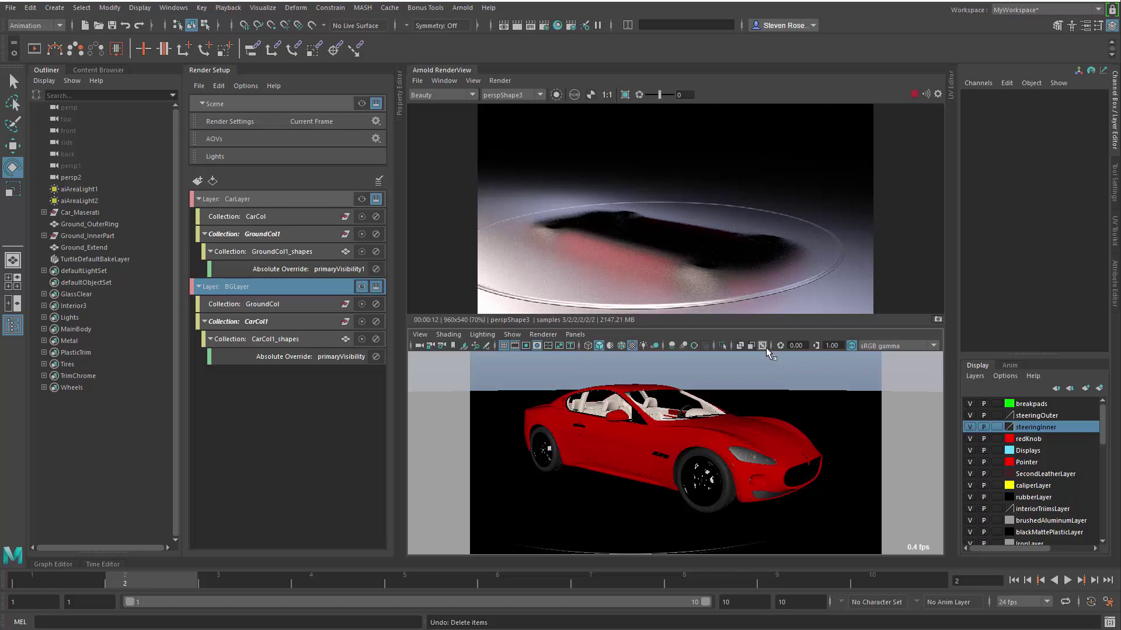
left_click(283, 422)
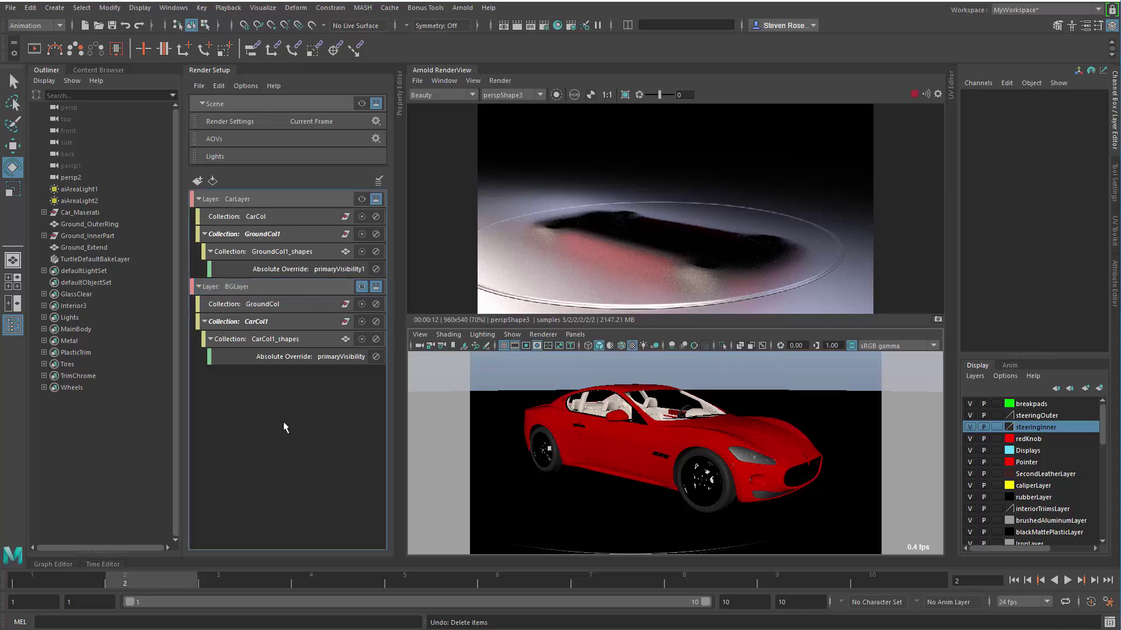
left_click(239, 118)
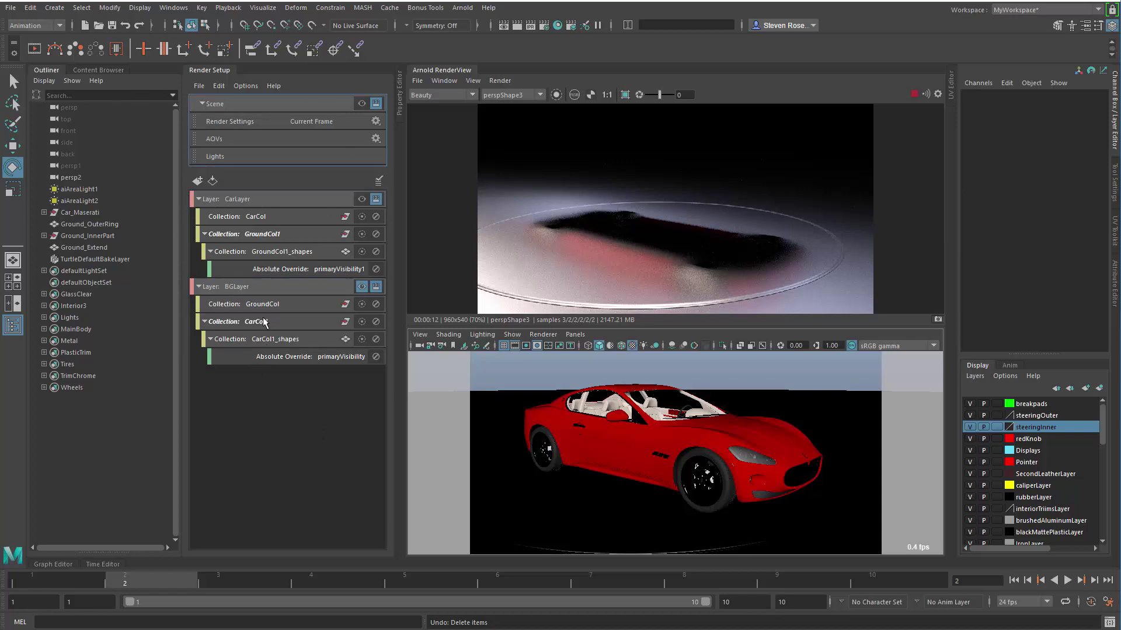
Step: Open the scene Render Settings, check the Arnold Renderer tab, and return to Common showing HD_1080 1920x1080
double_click(240, 120)
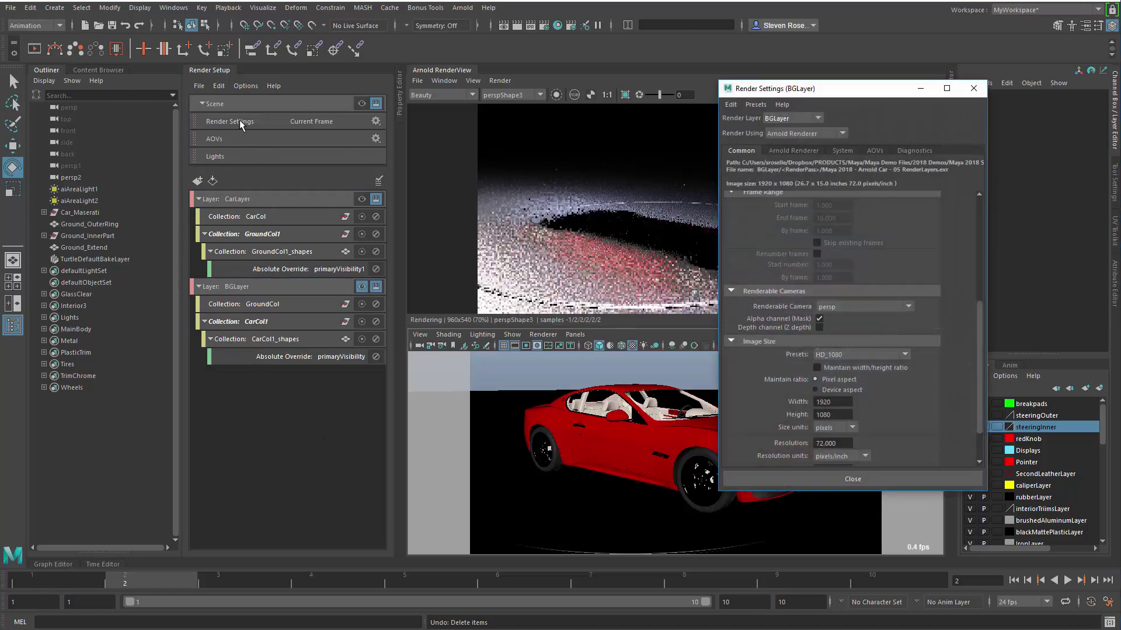
left_click(542, 26)
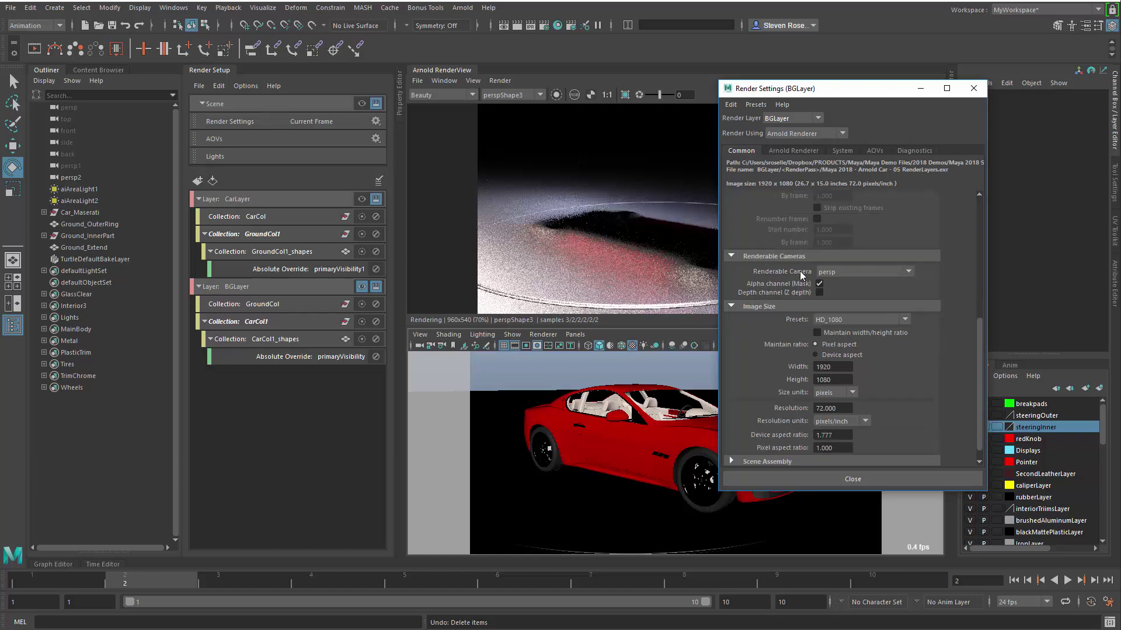
left_click(783, 150)
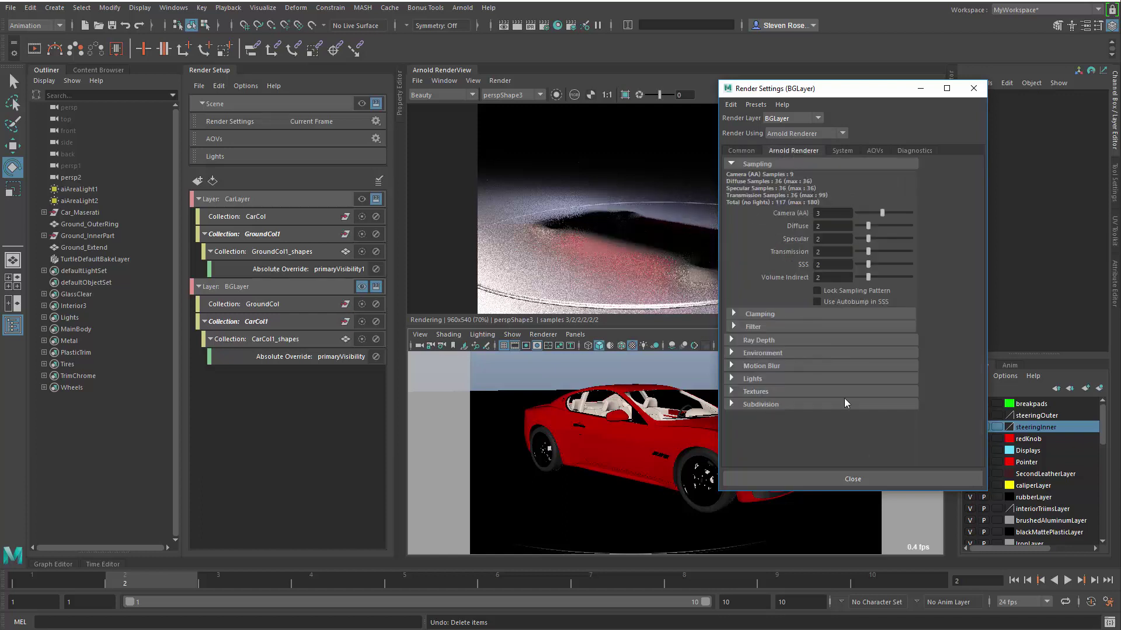
left_click(738, 151)
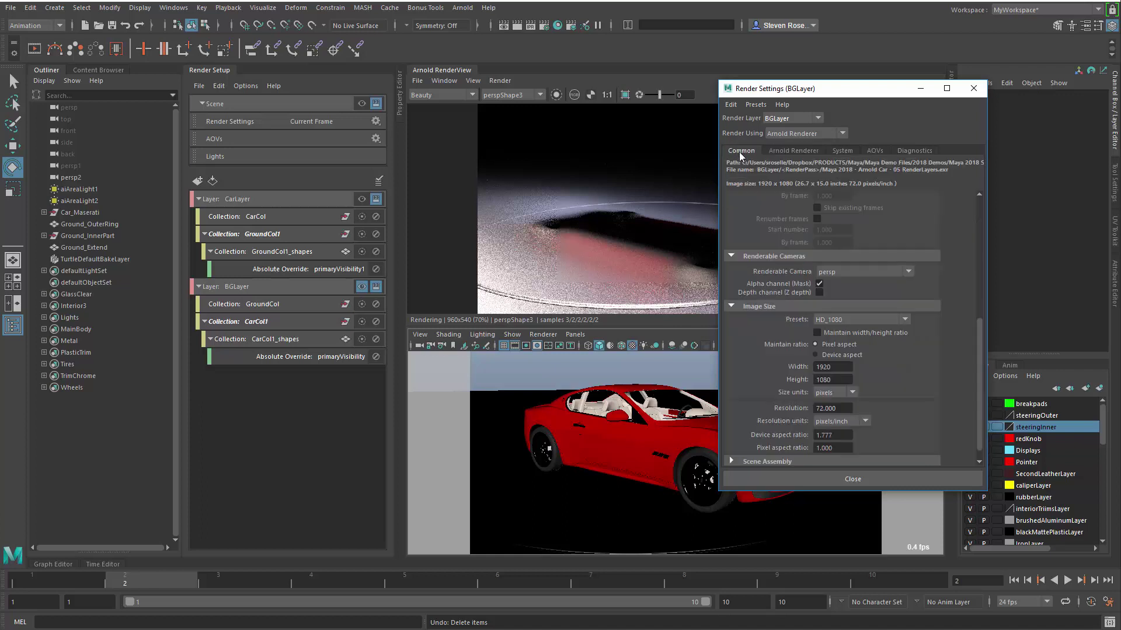
Step: Add the scene's Render Settings as an override to both CarLayer and BGLayer
left_click_drag(234, 192, 244, 162)
left_click_drag(235, 200, 235, 201)
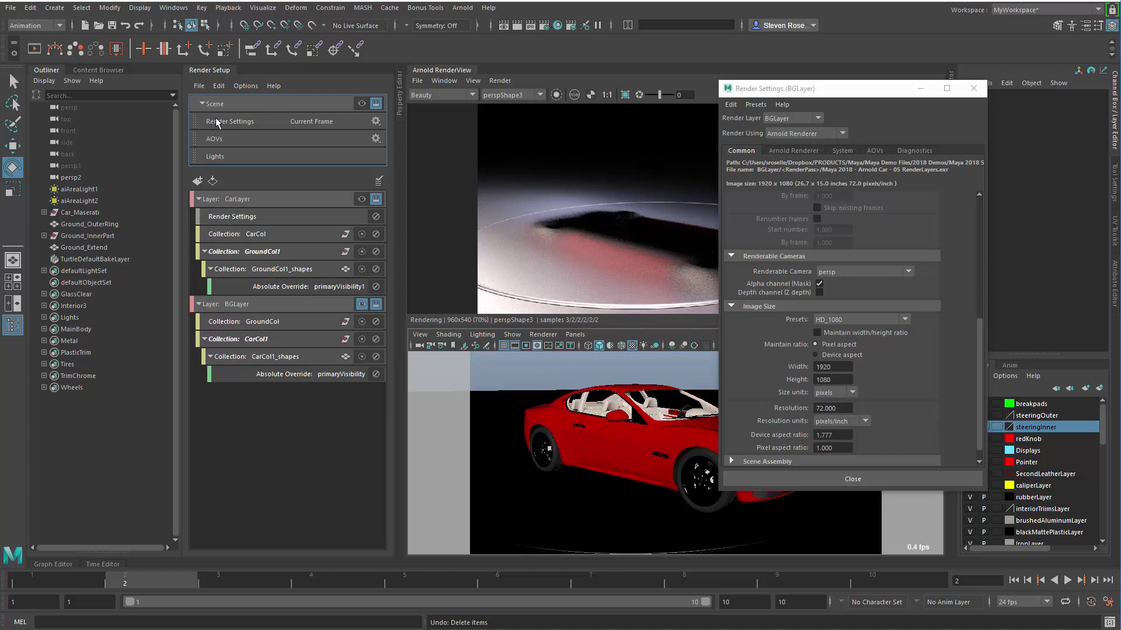
left_click_drag(216, 120, 240, 306)
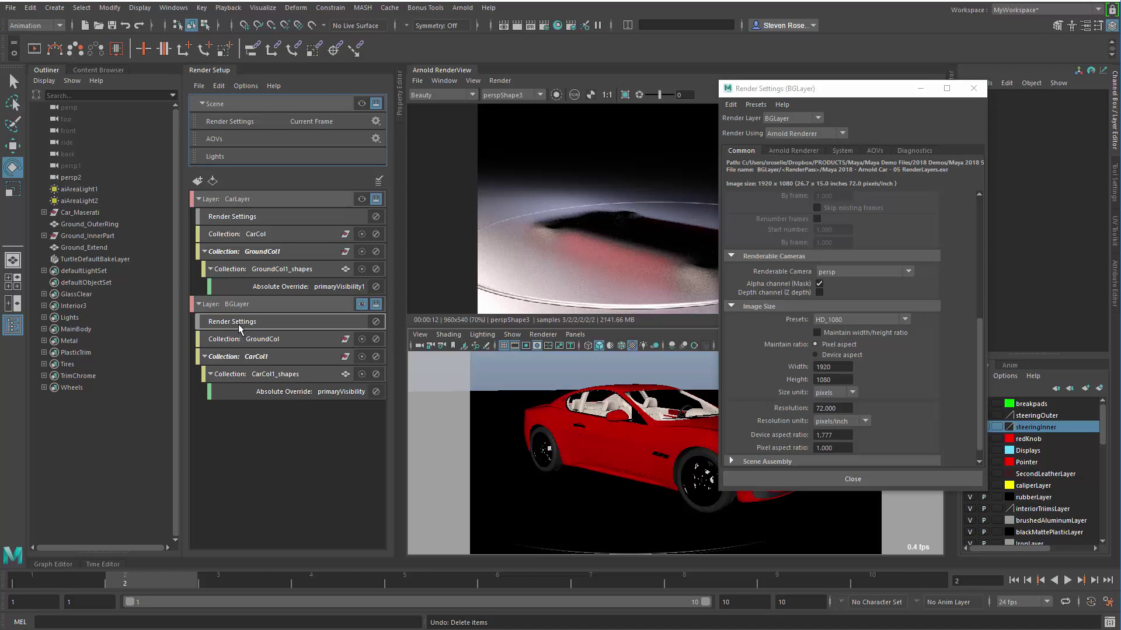
Step: Make CarLayer visible and give it absolute Width and Height overrides at 1920×1080
left_click(362, 199)
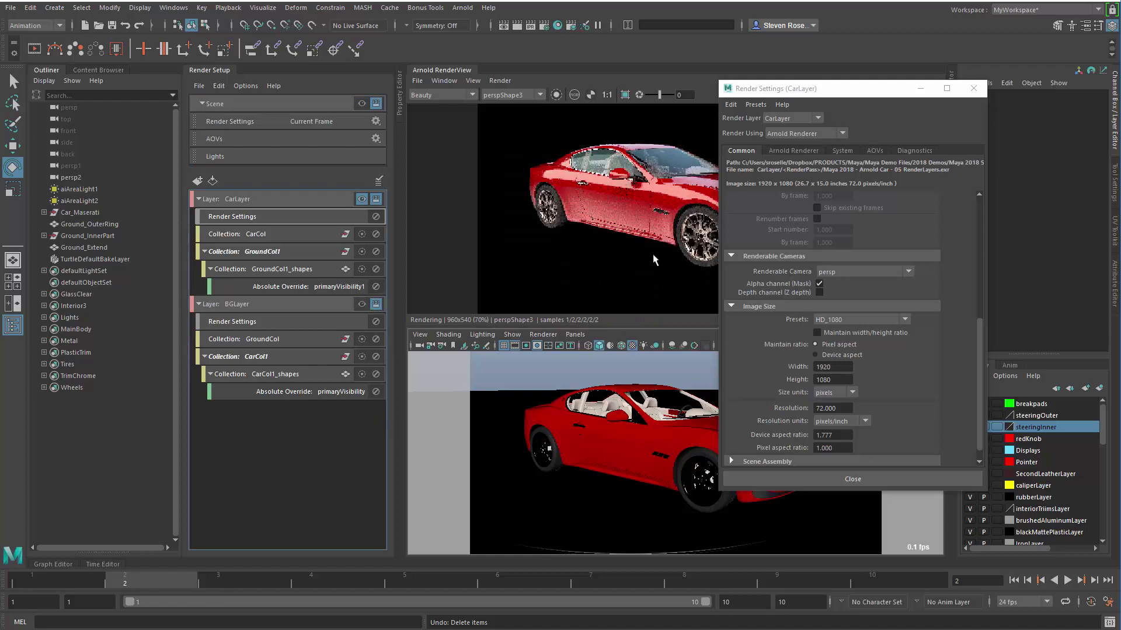
left_click(275, 198)
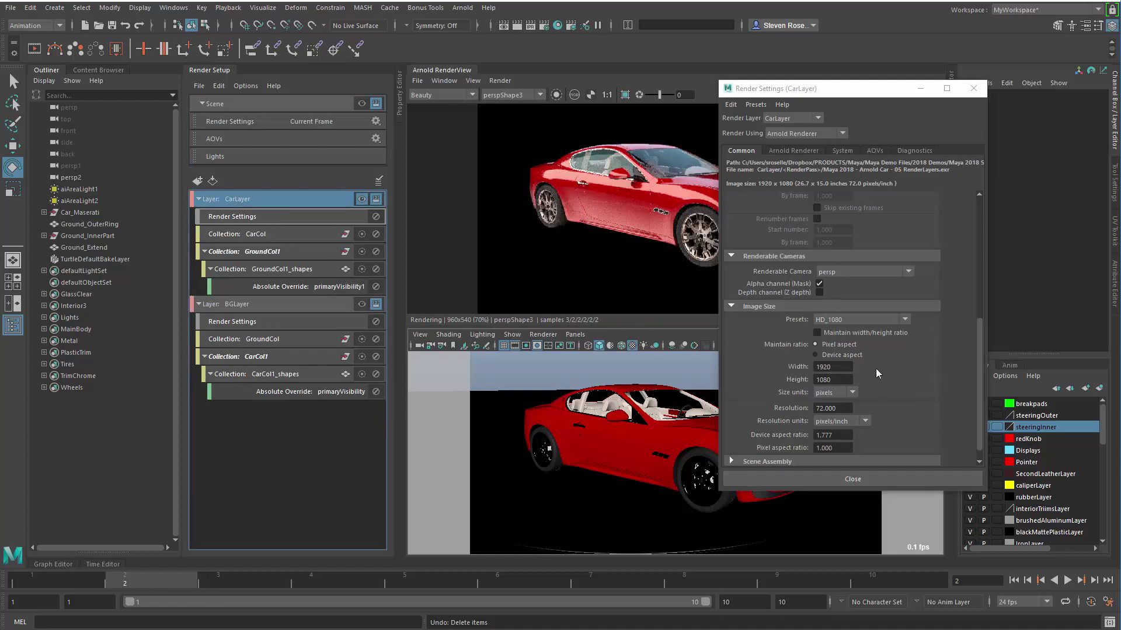
left_click(846, 319)
left_click(845, 385)
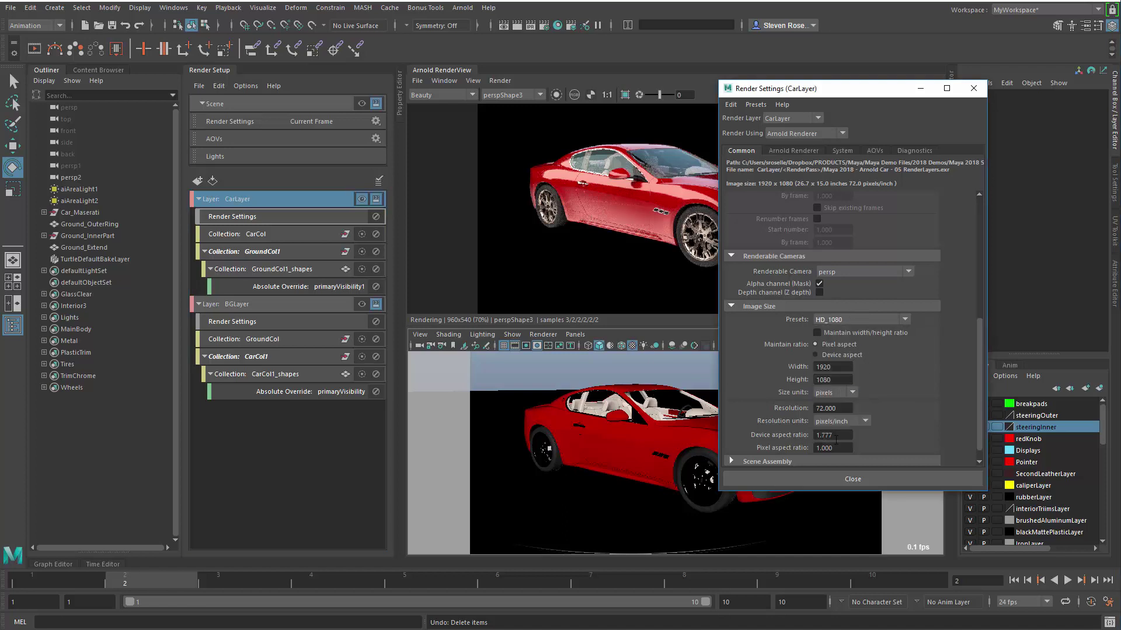
right_click(807, 366)
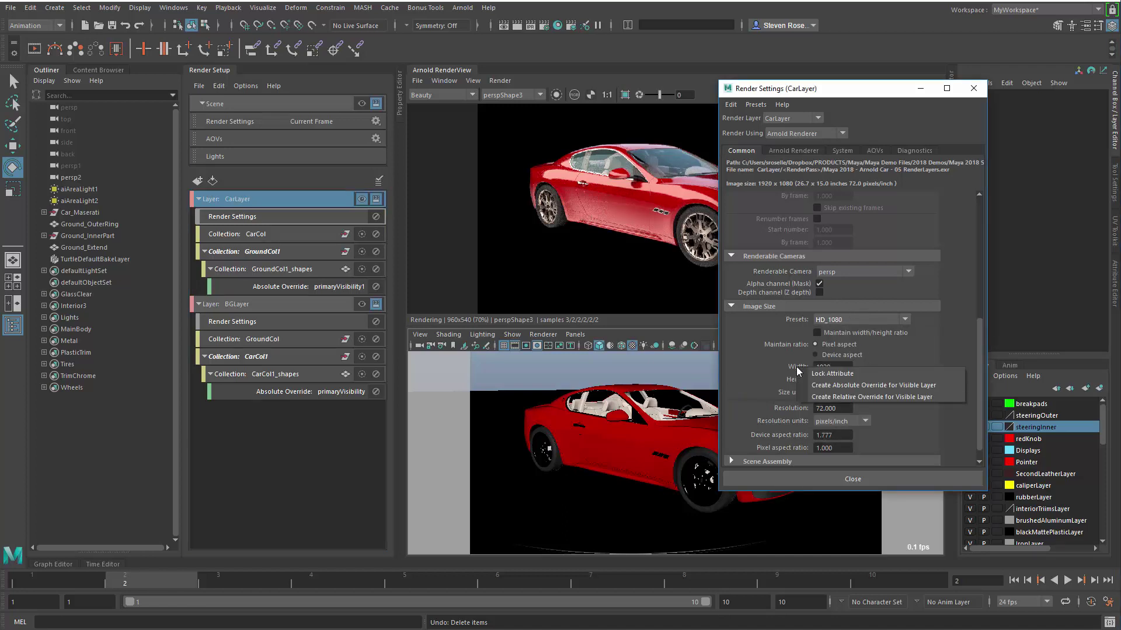
left_click(854, 386)
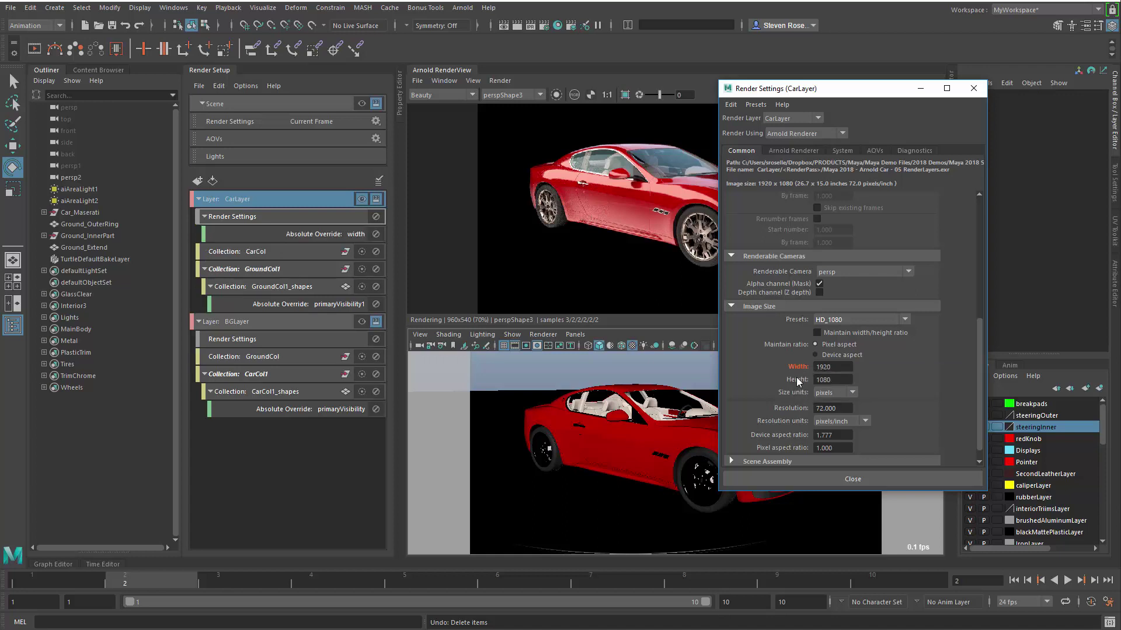
right_click(796, 377)
left_click(877, 395)
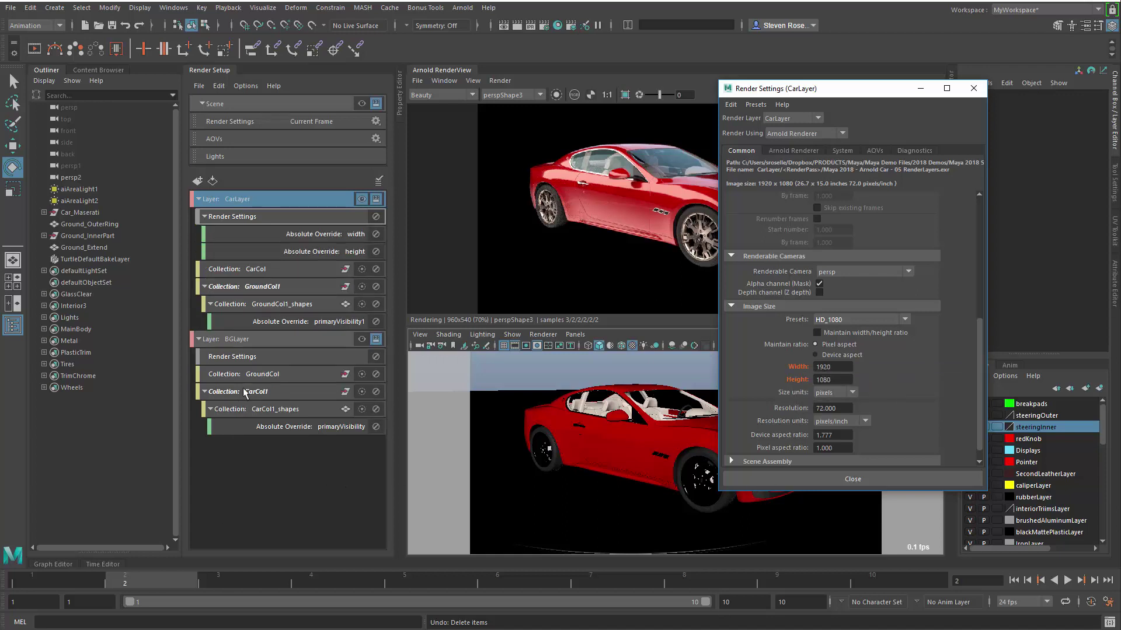
Step: Set BGLayer's resolution preset to HD_720 and add absolute Width and Height overrides (1280×720)
left_click(239, 342)
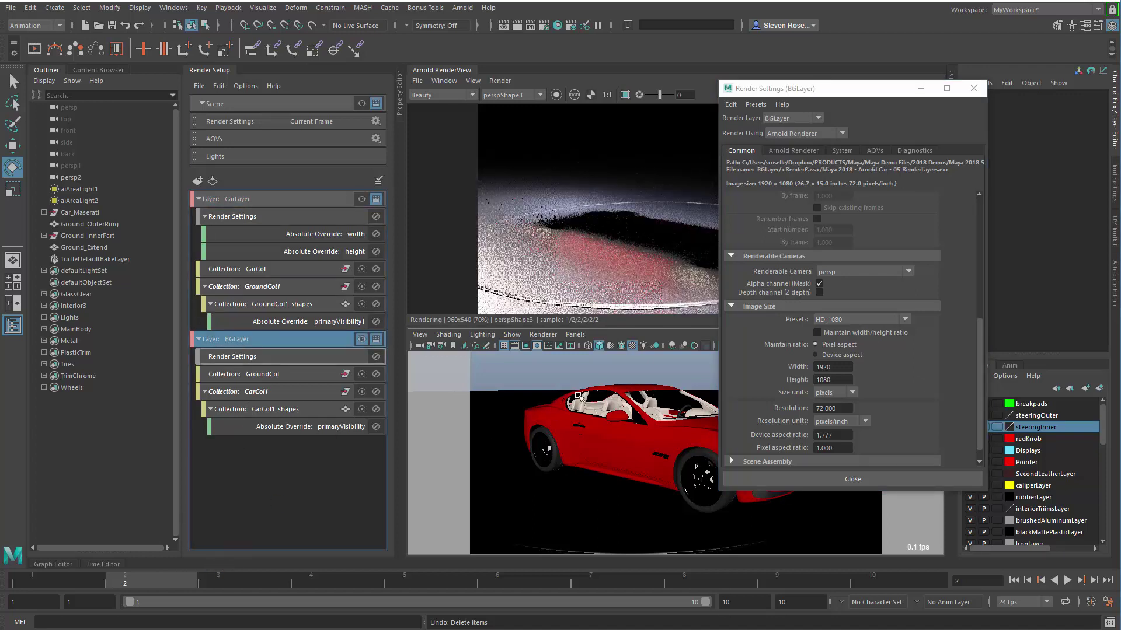
left_click(834, 320)
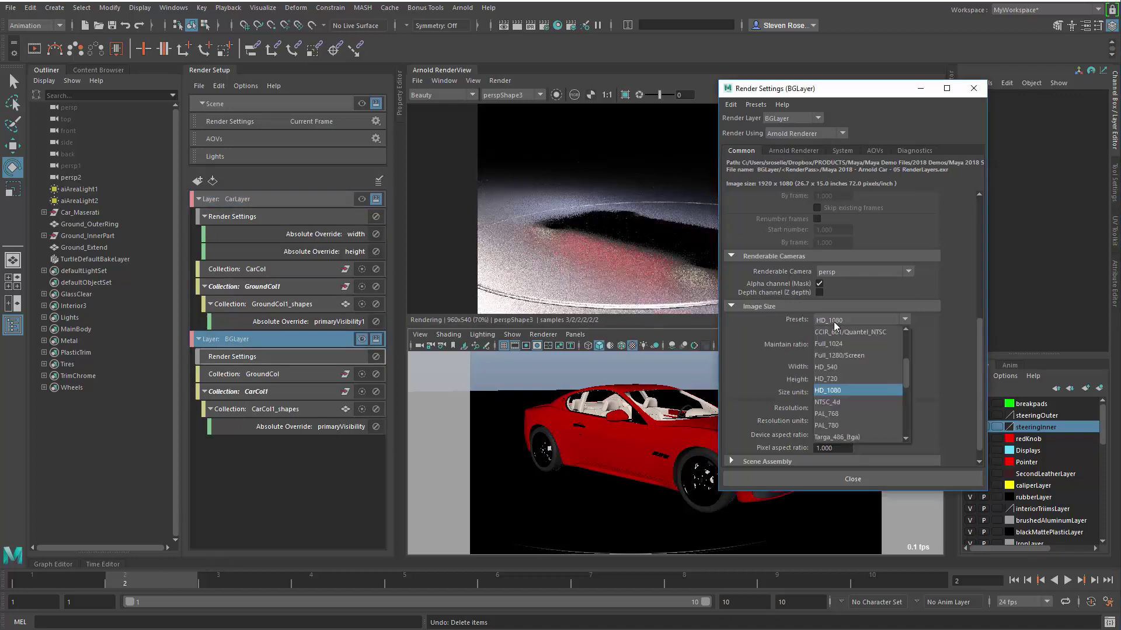
left_click(842, 378)
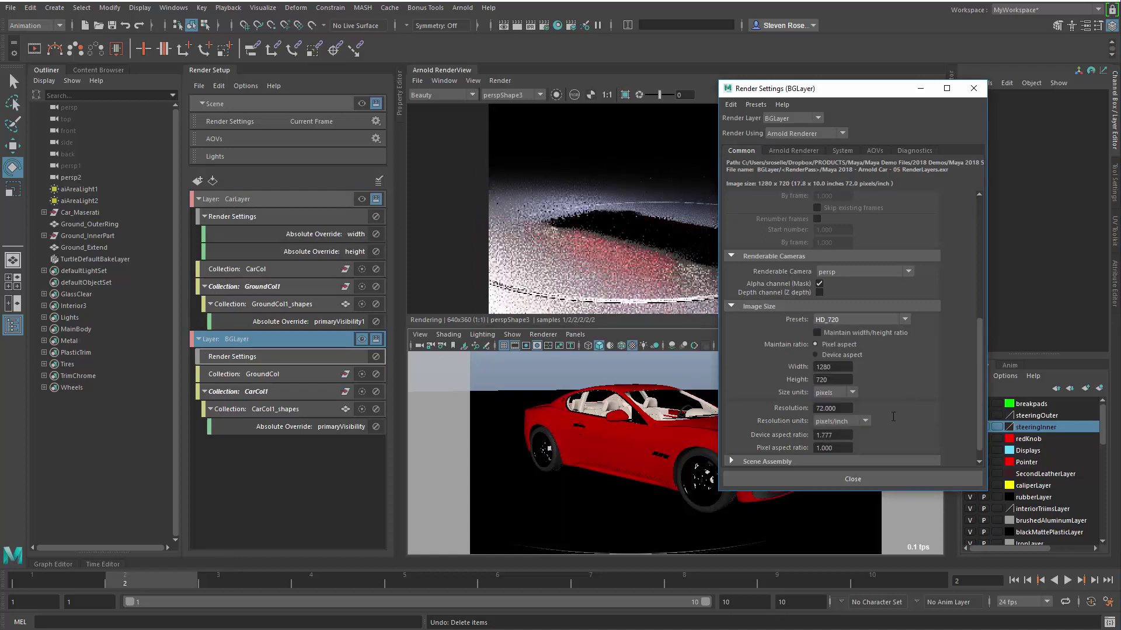
right_click(808, 368)
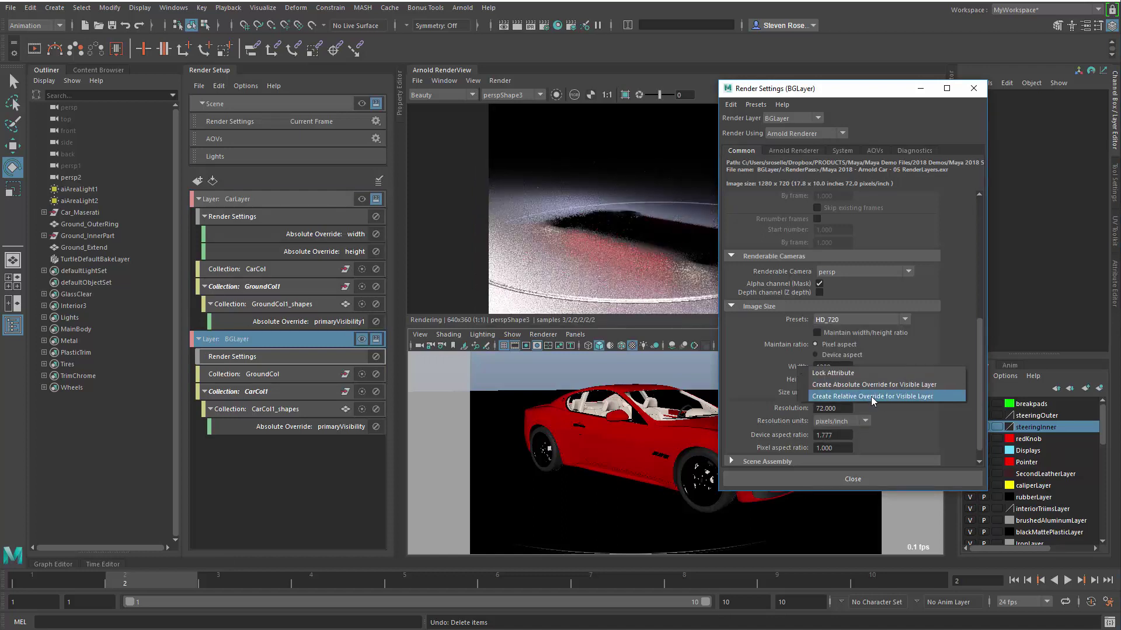
left_click(871, 385)
right_click(805, 379)
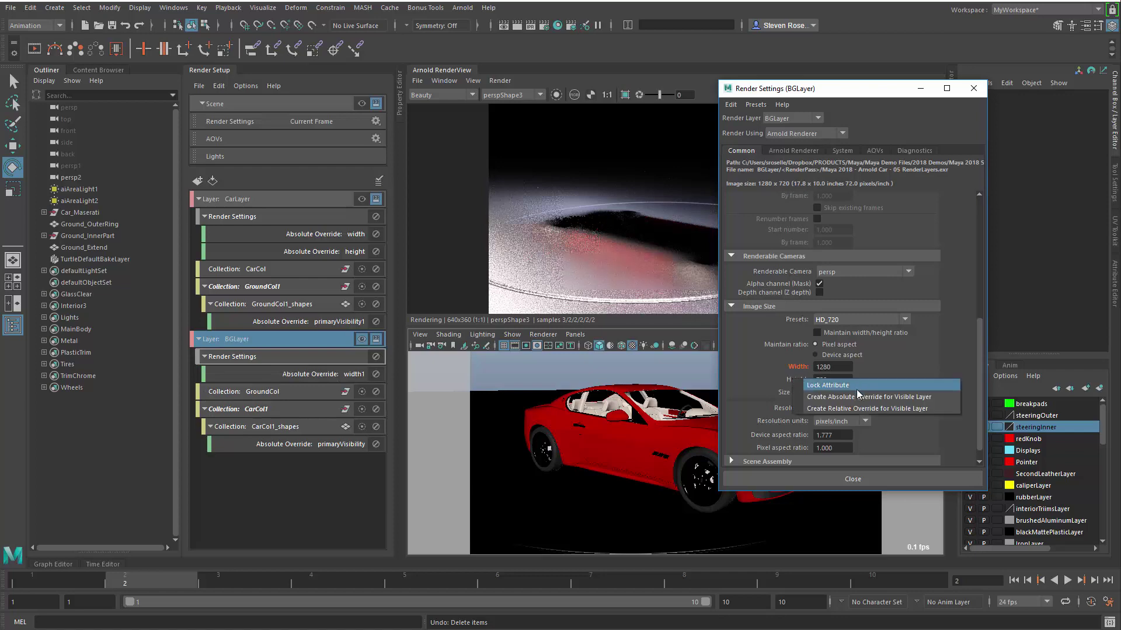
left_click(858, 397)
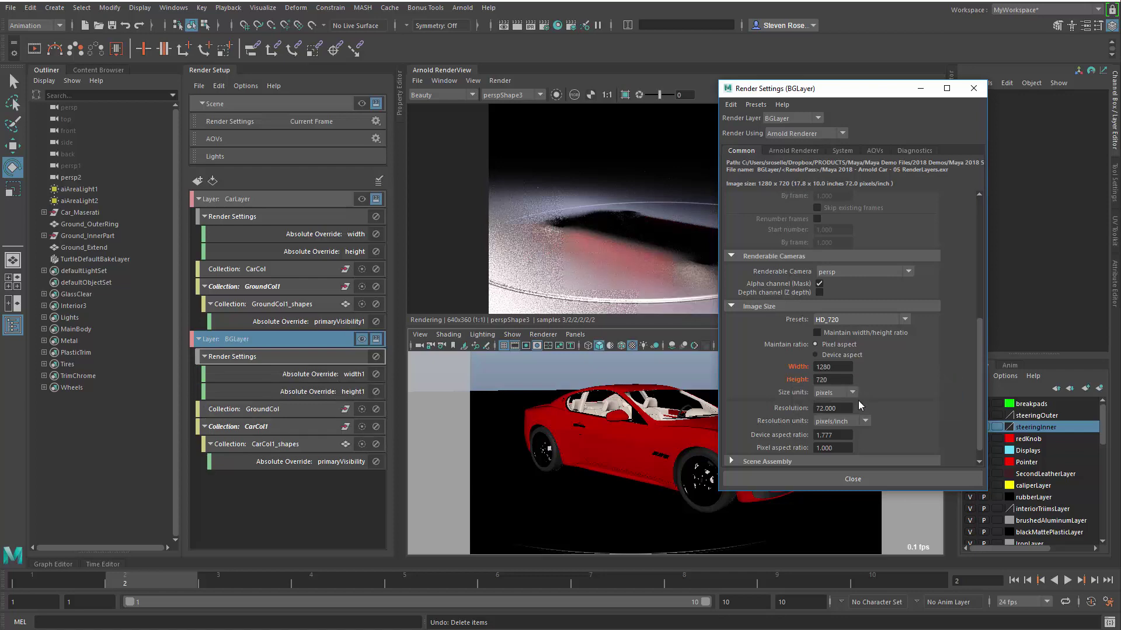
Step: Close Render Settings and check CarLayer's width and height override values in the Property Editor
left_click(852, 480)
left_click(401, 102)
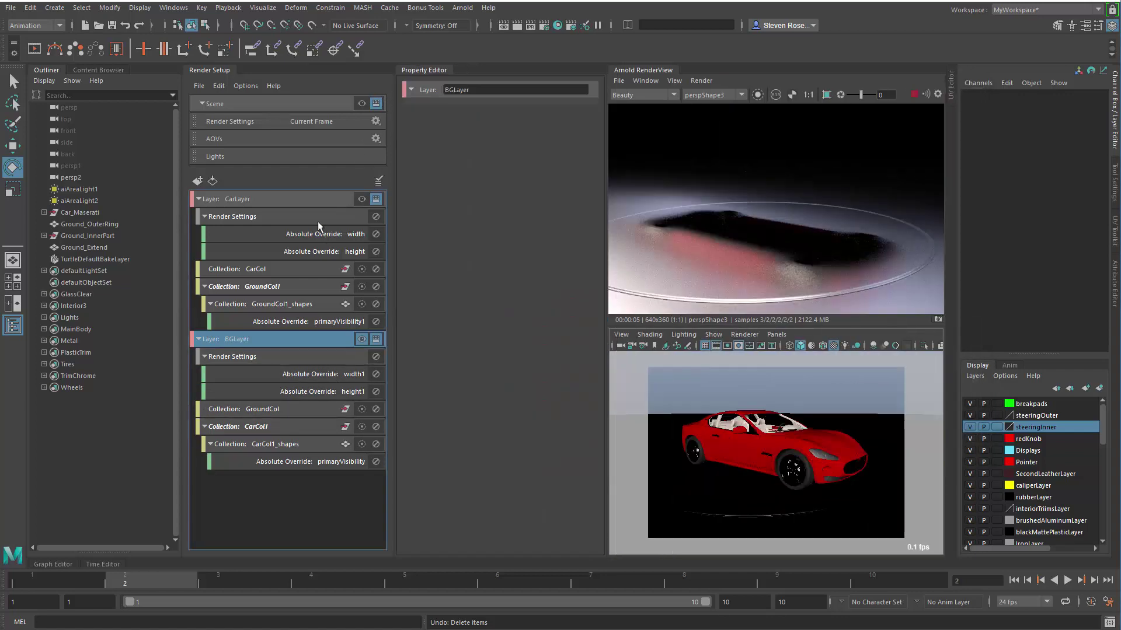
left_click(257, 232)
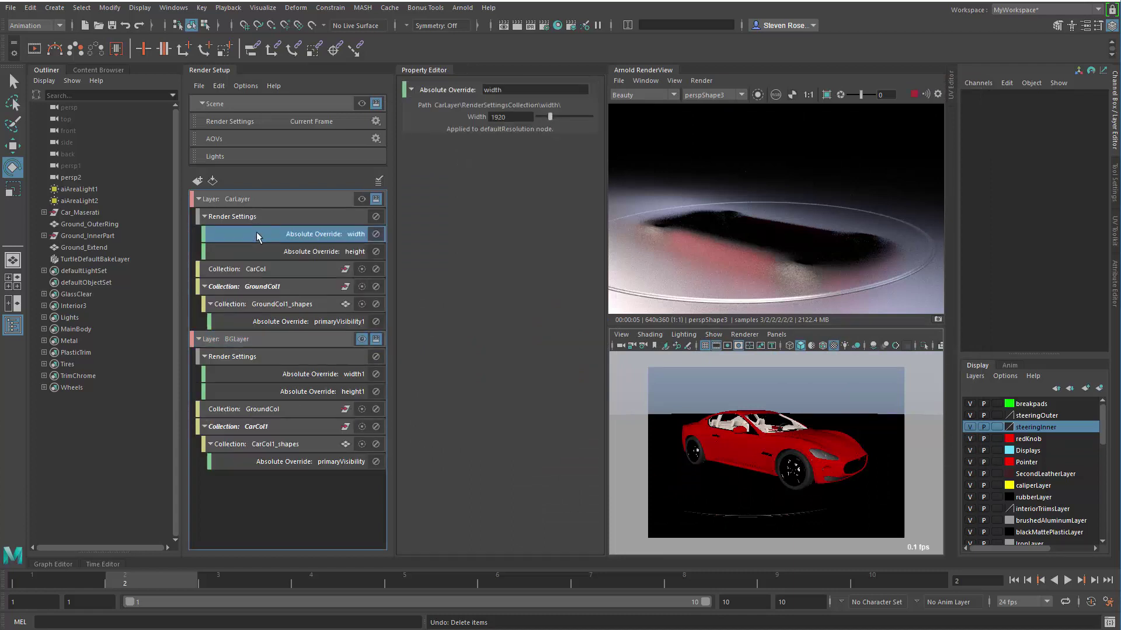
left_click(296, 251)
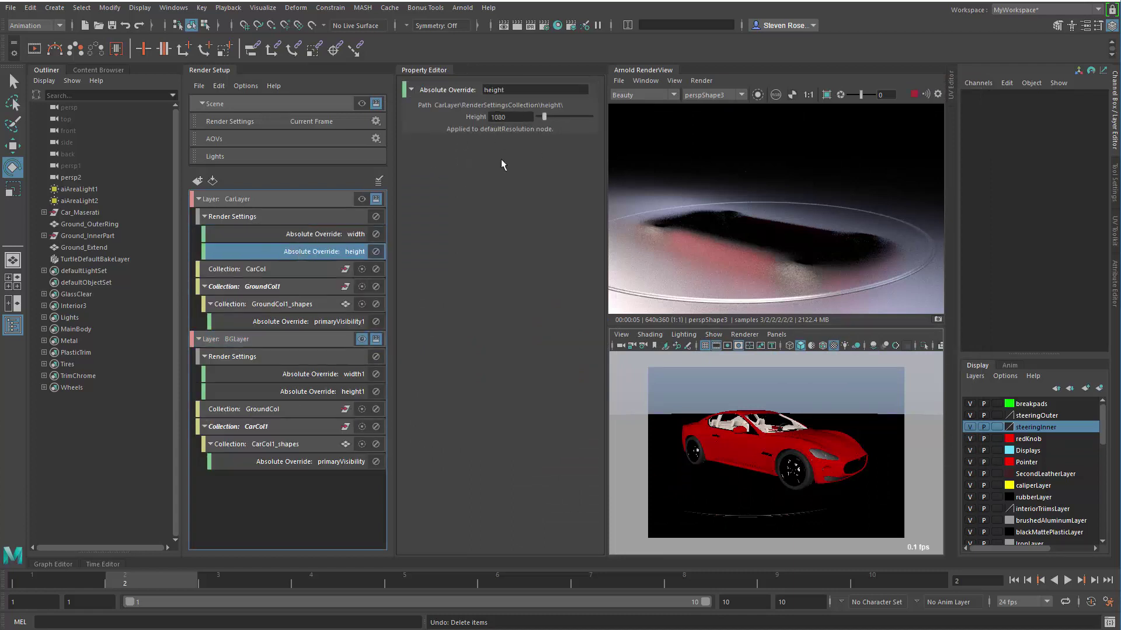
left_click(320, 234)
Step: Check BGLayer's width1 and height1 override values, then collapse the Property Editor
left_click(308, 375)
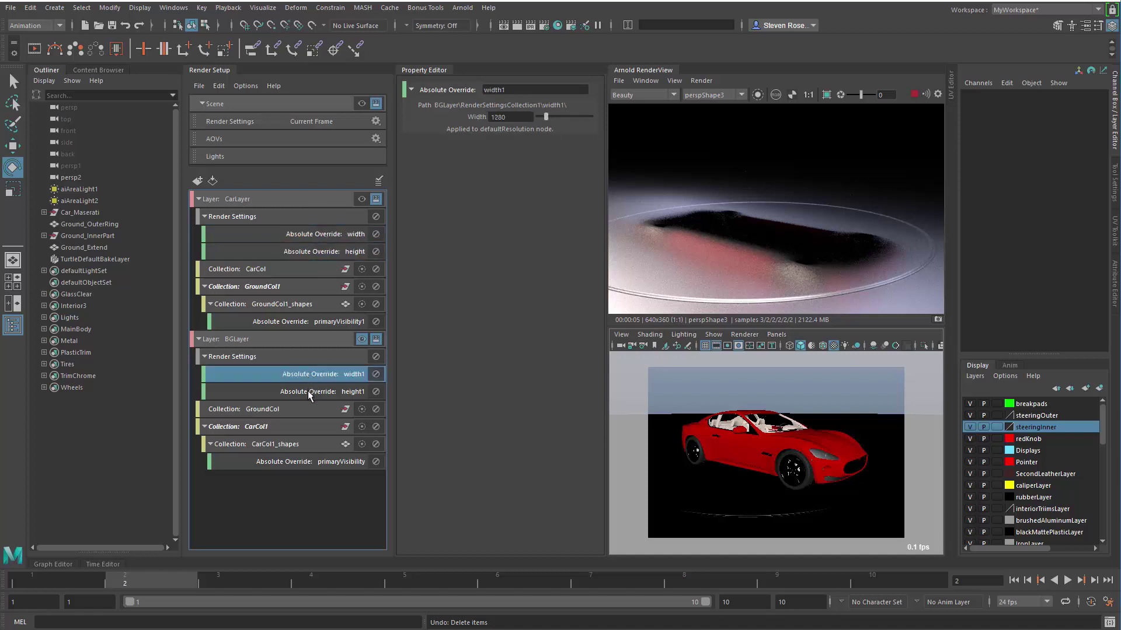
left_click(310, 391)
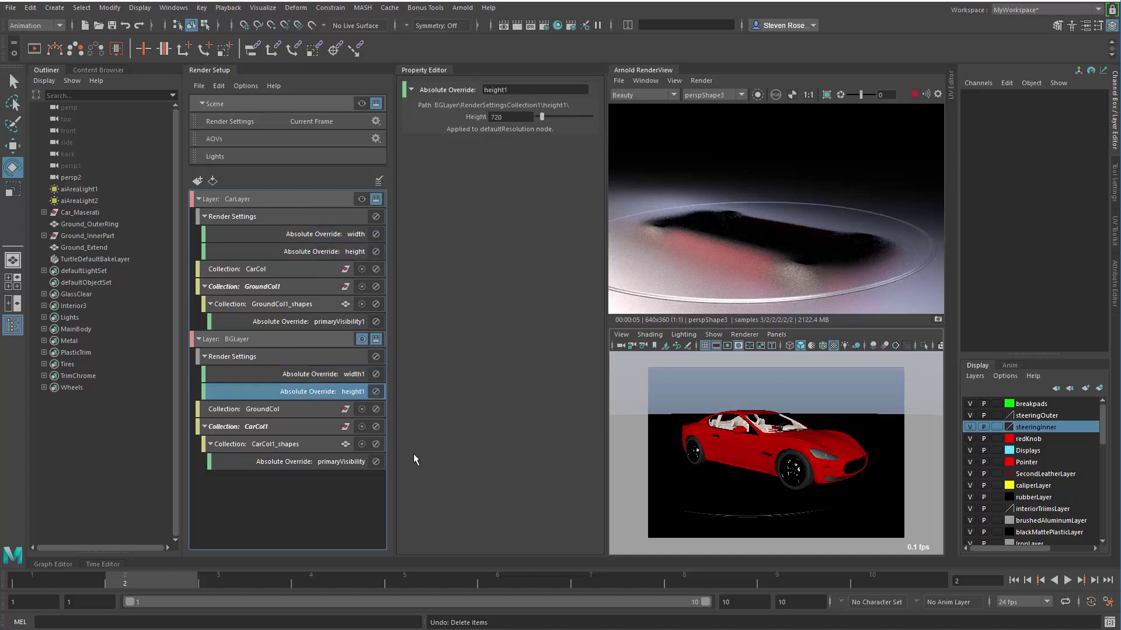
left_click(314, 511)
left_click(429, 71)
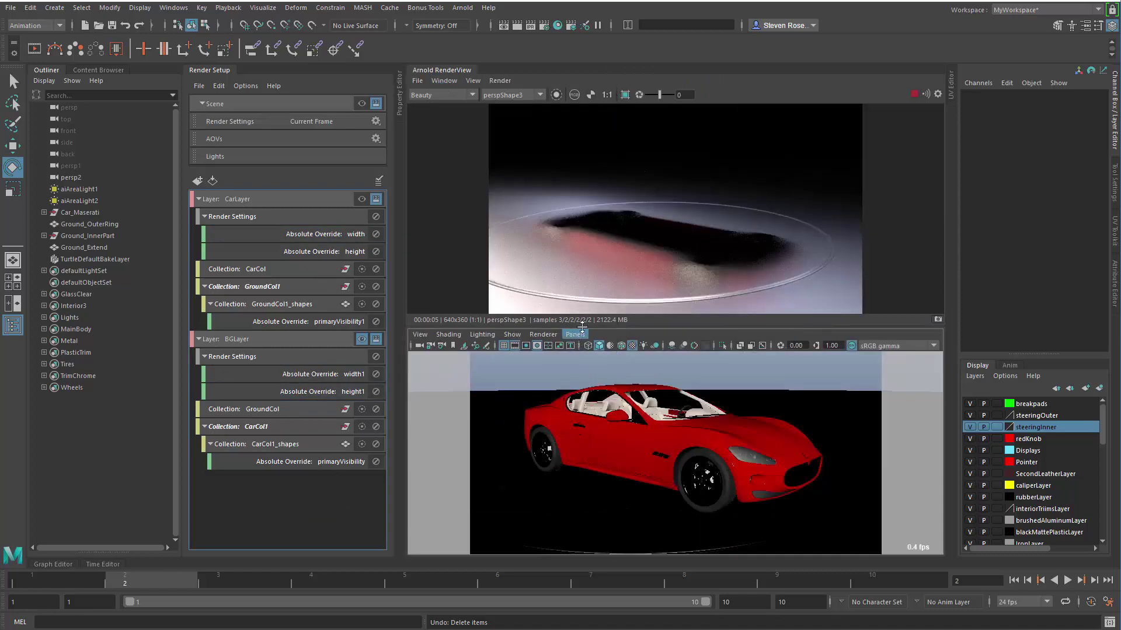
Step: Enlarge the render view and compare CarLayer and BGLayer renders, ending on CarLayer's red car
left_click_drag(630, 327, 628, 379)
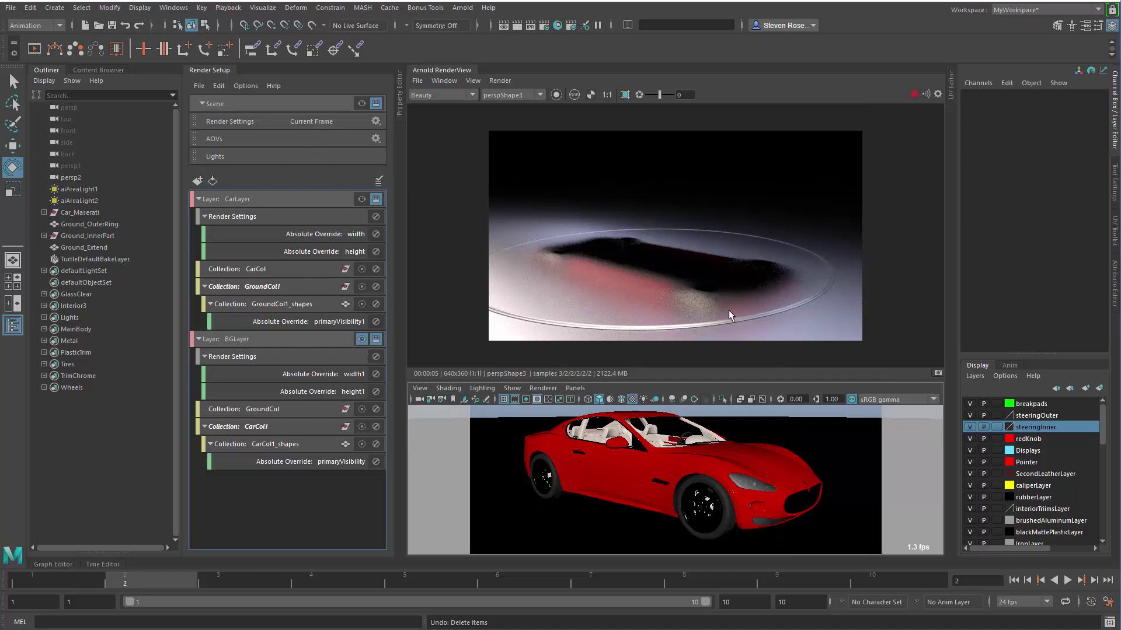
left_click(362, 200)
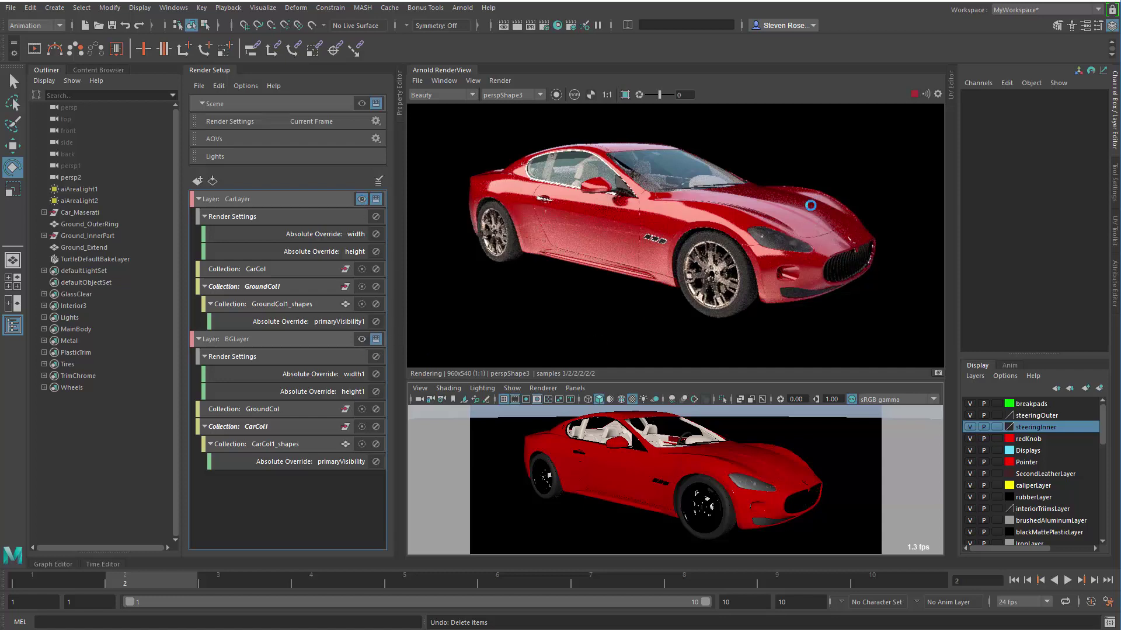
left_click(361, 339)
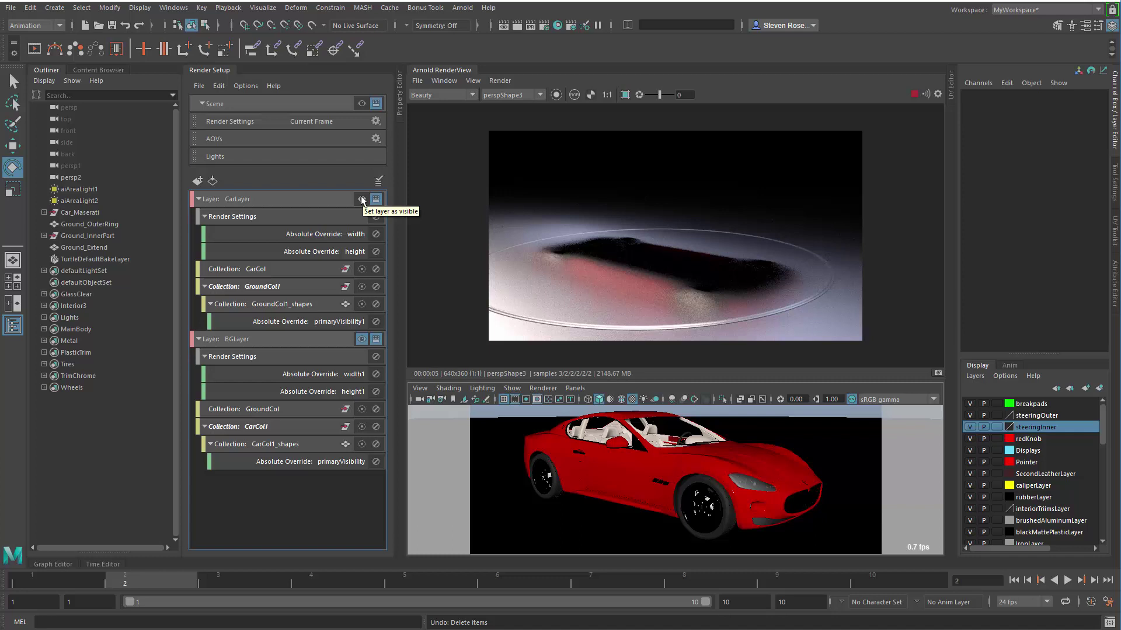
left_click(361, 199)
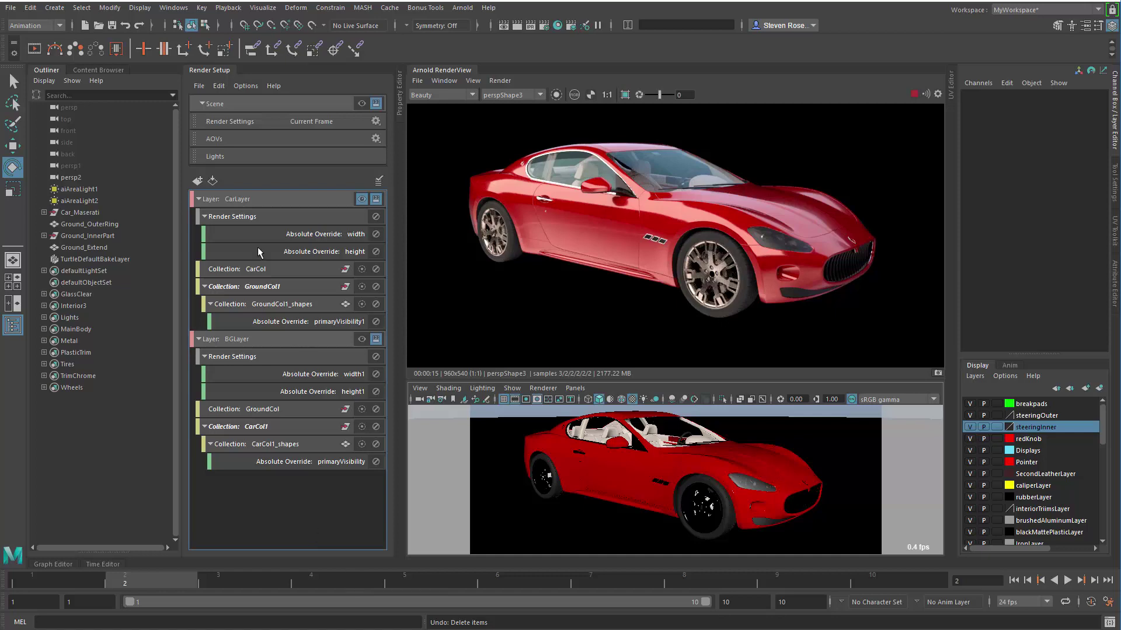
Step: Export the entire render setup to the Desktop as MYLAYERS, then start a new scene
left_click(199, 86)
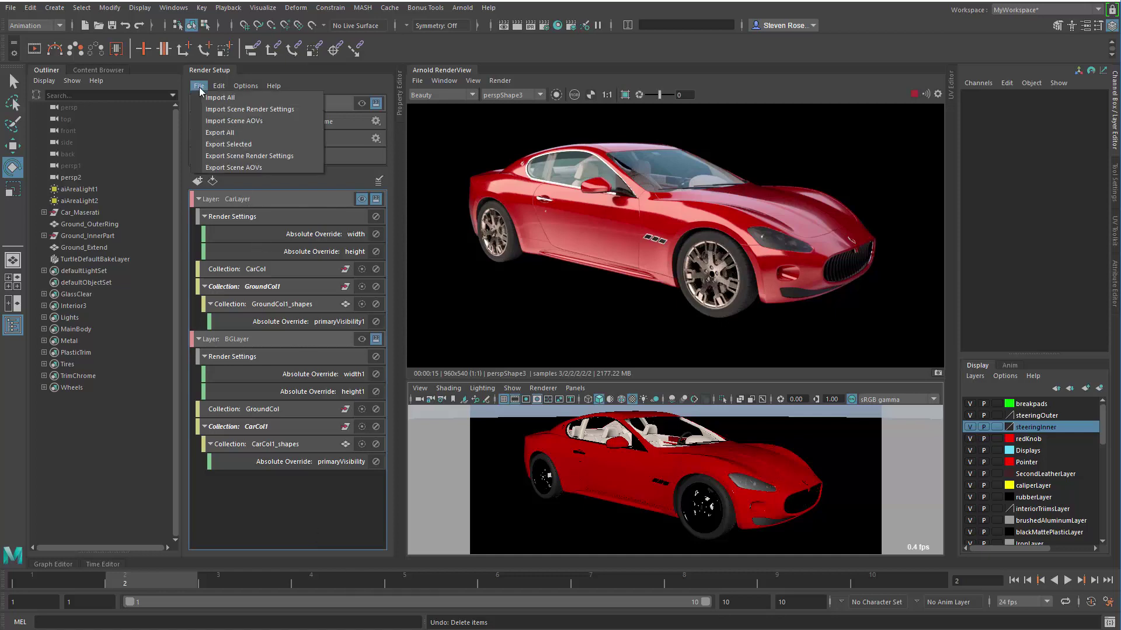
left_click(234, 133)
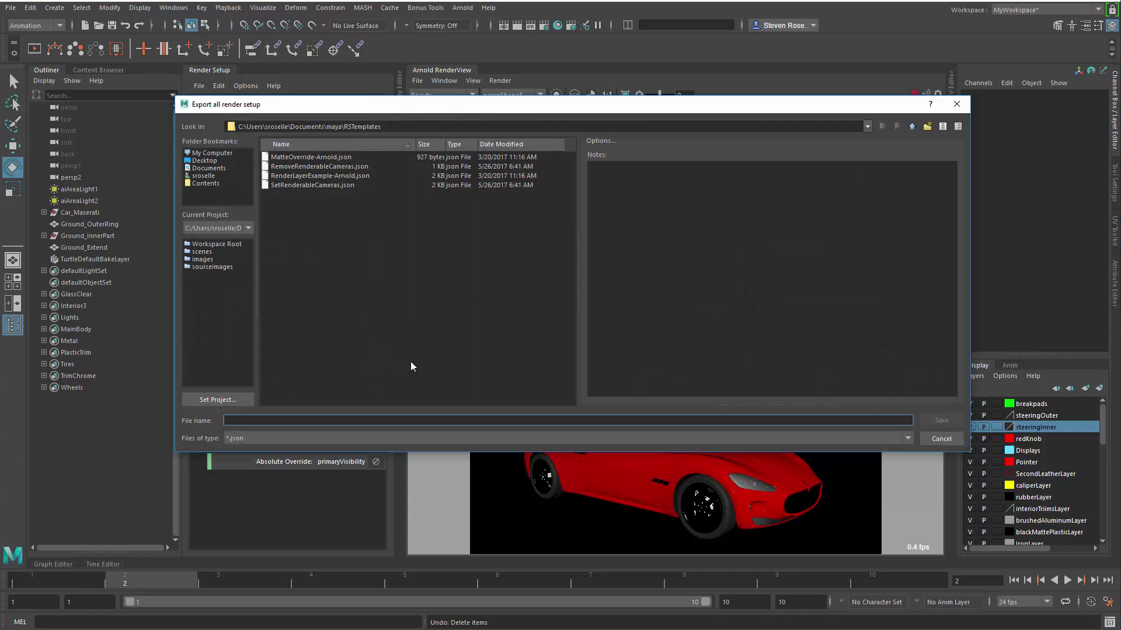
left_click(198, 162)
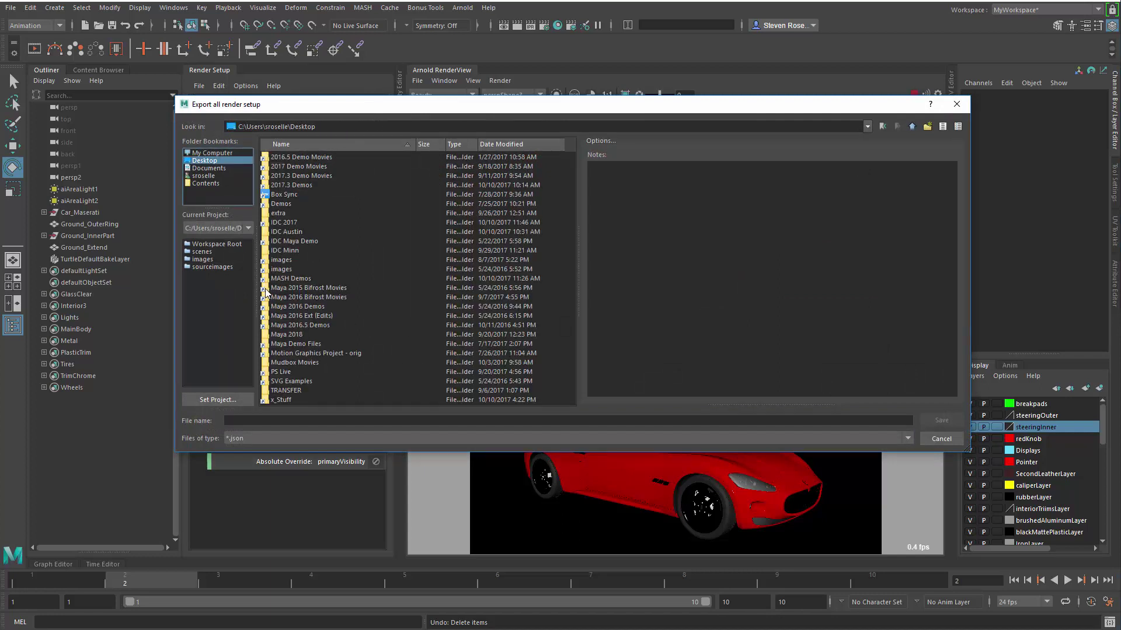
left_click(265, 420)
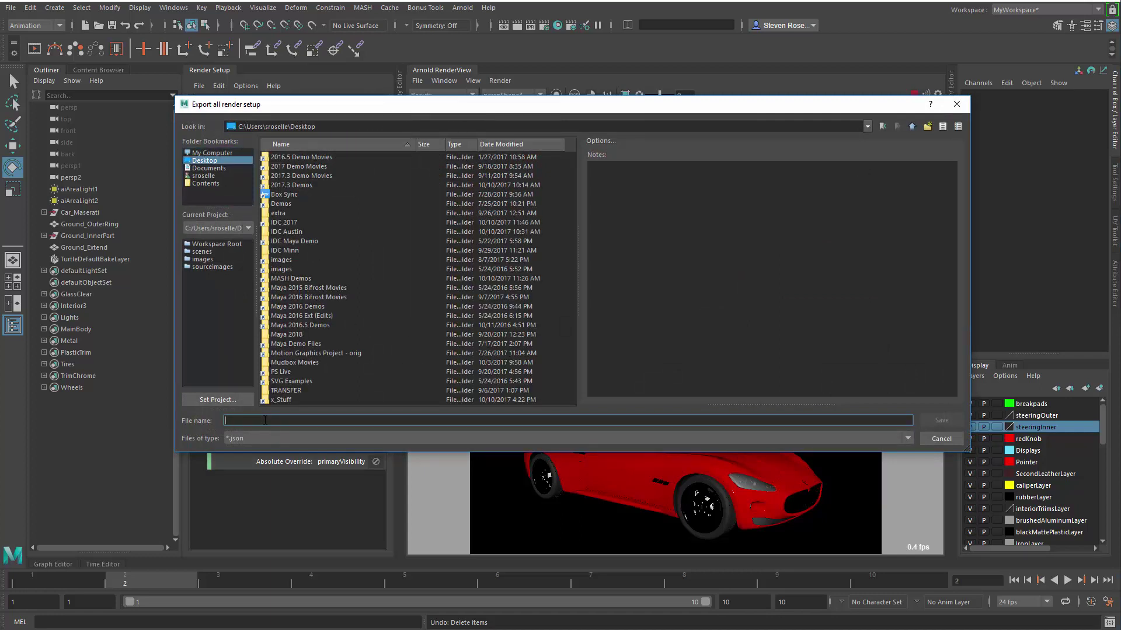
type("MYLAYERS")
key("Return")
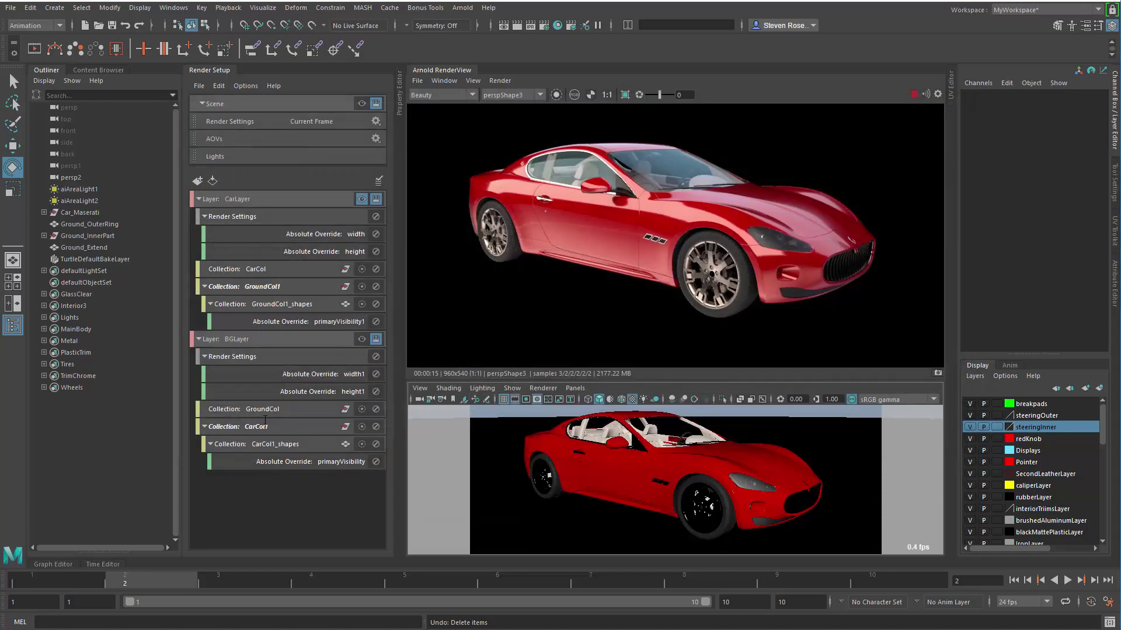
left_click(86, 25)
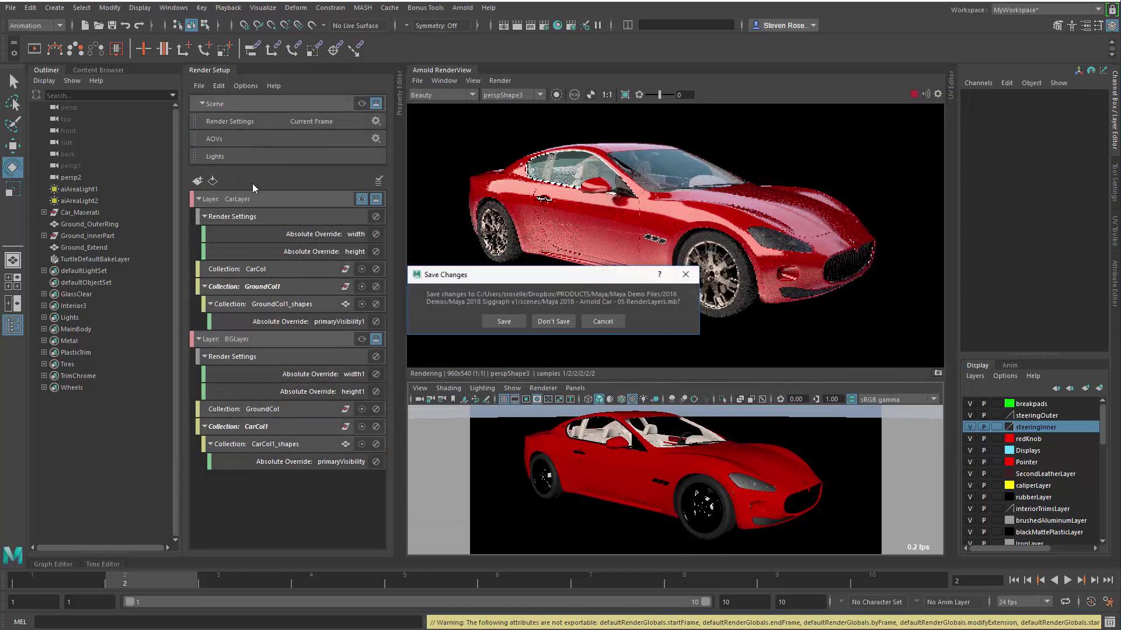
Step: Discard scene changes, import MYLAYERS.json from the Desktop, and select CarLayer
left_click(553, 322)
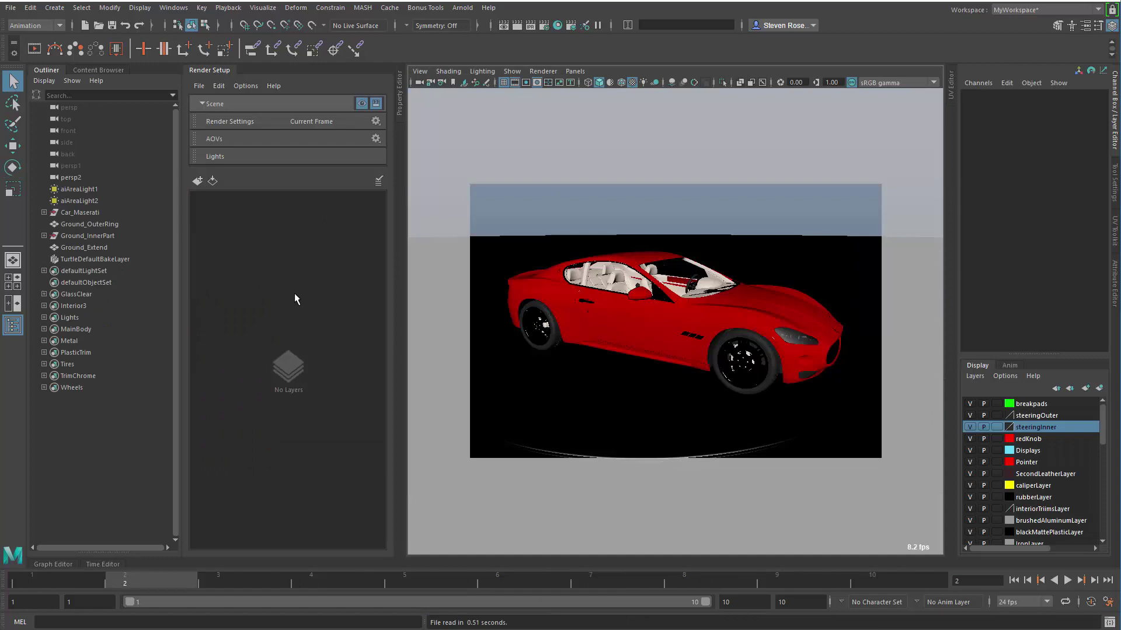
left_click(202, 87)
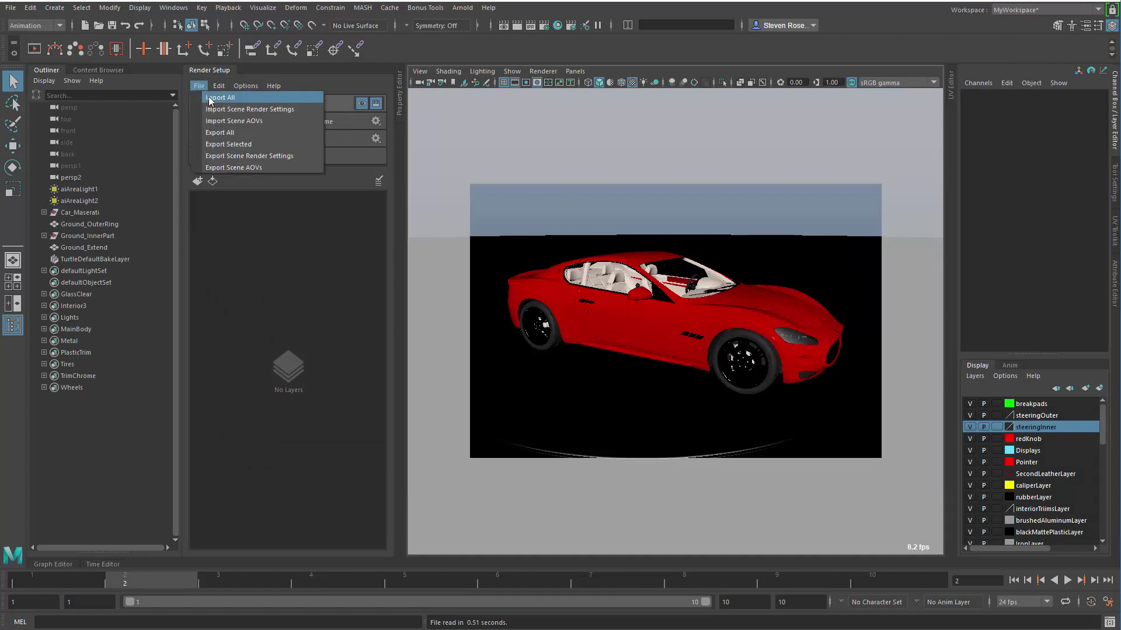
left_click(212, 98)
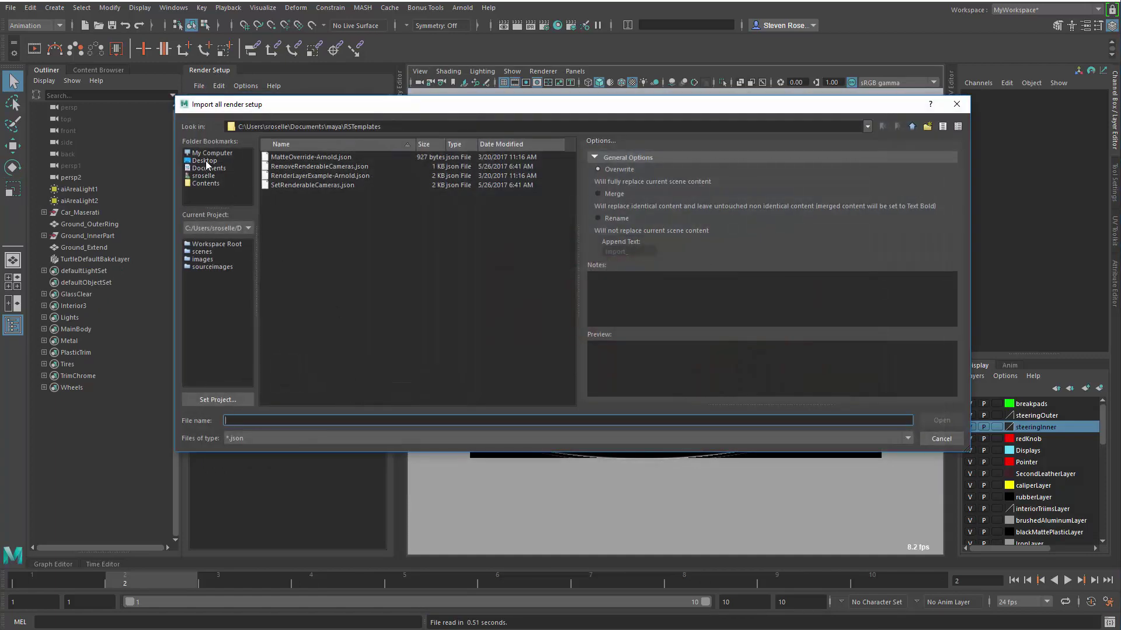
scroll(363, 284, "down", 1)
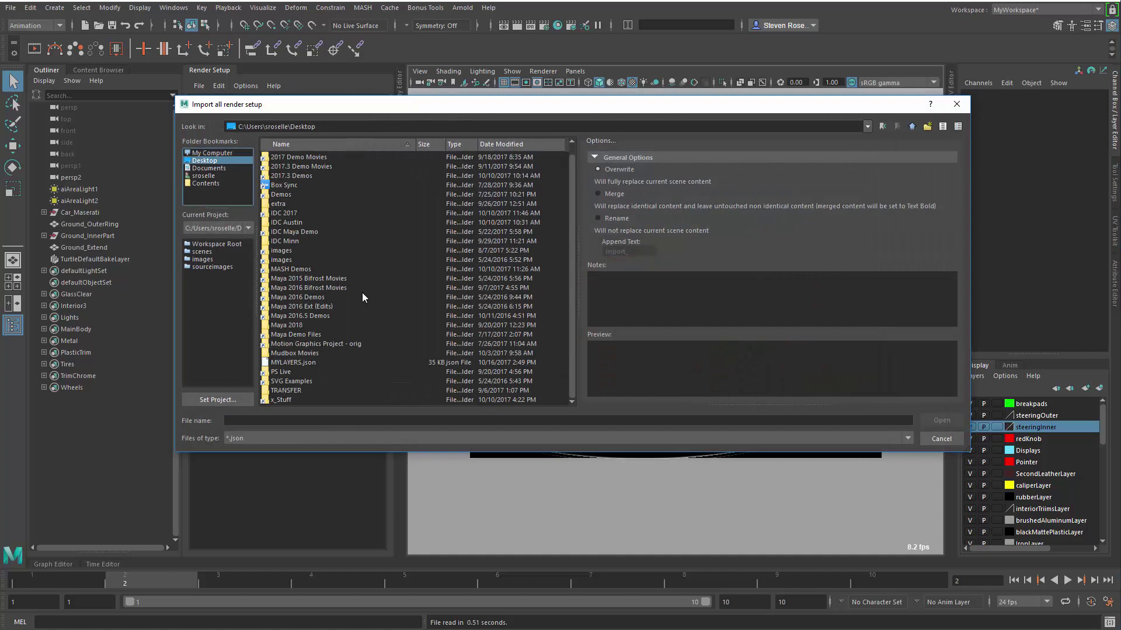
left_click(290, 364)
double_click(295, 362)
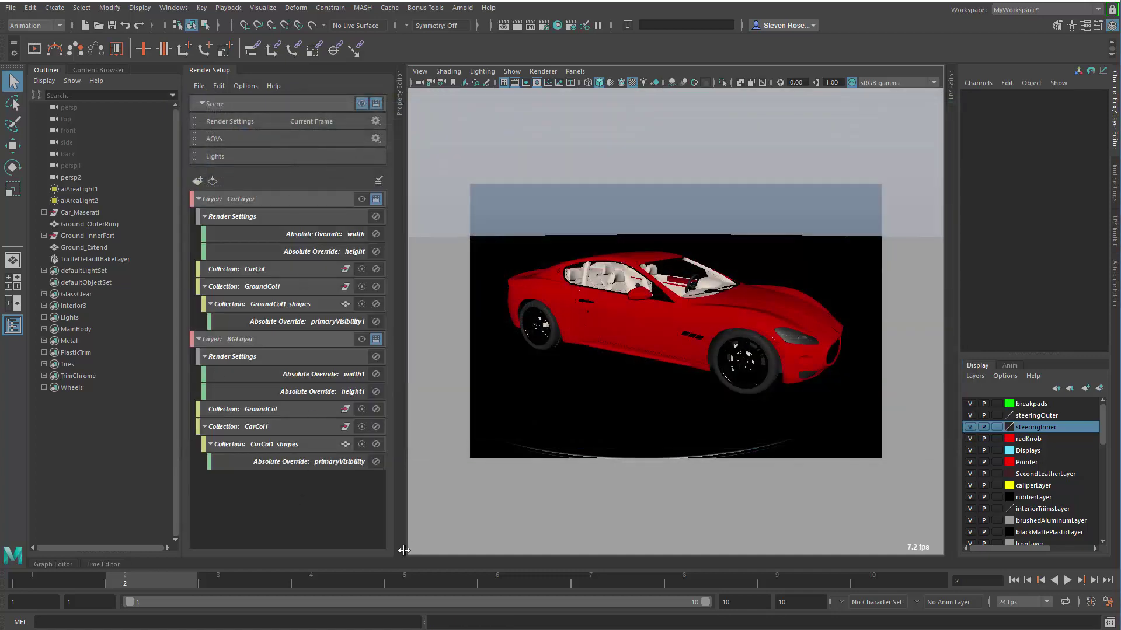
left_click(363, 197)
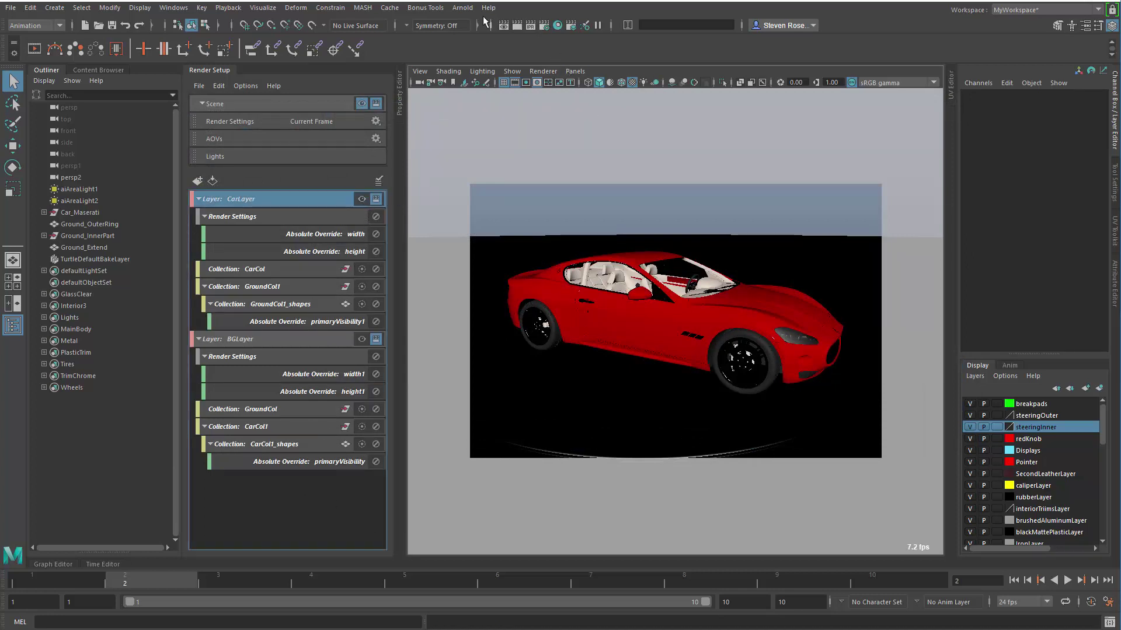
Step: Start an Arnold render and make BGLayer visible to render the ground platform at 640×360
left_click(462, 7)
left_click(475, 32)
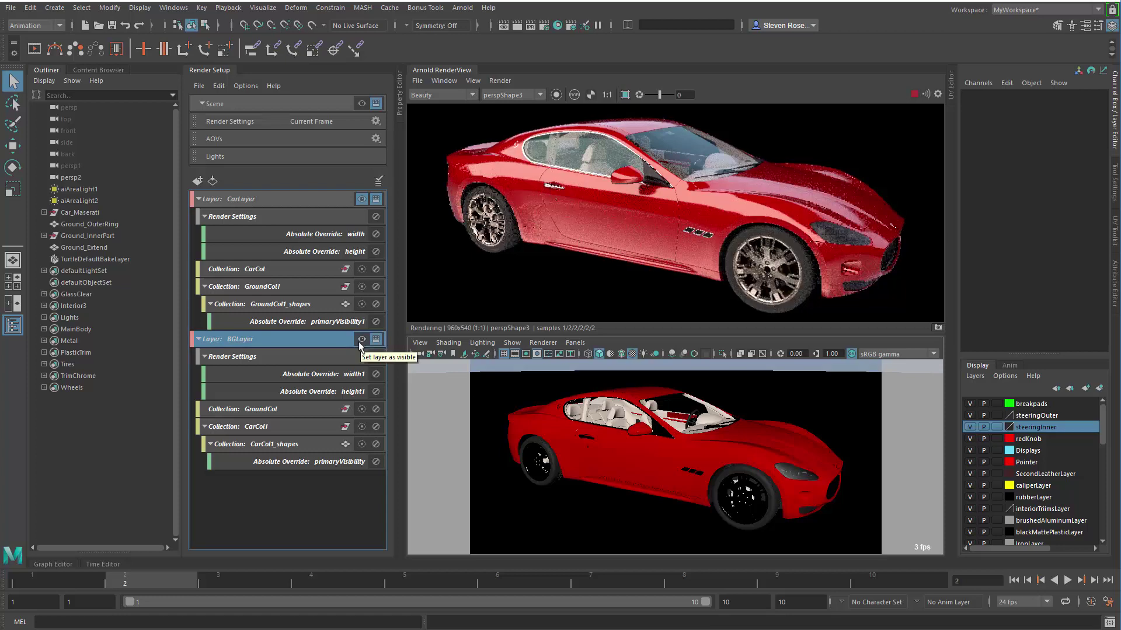
left_click(361, 339)
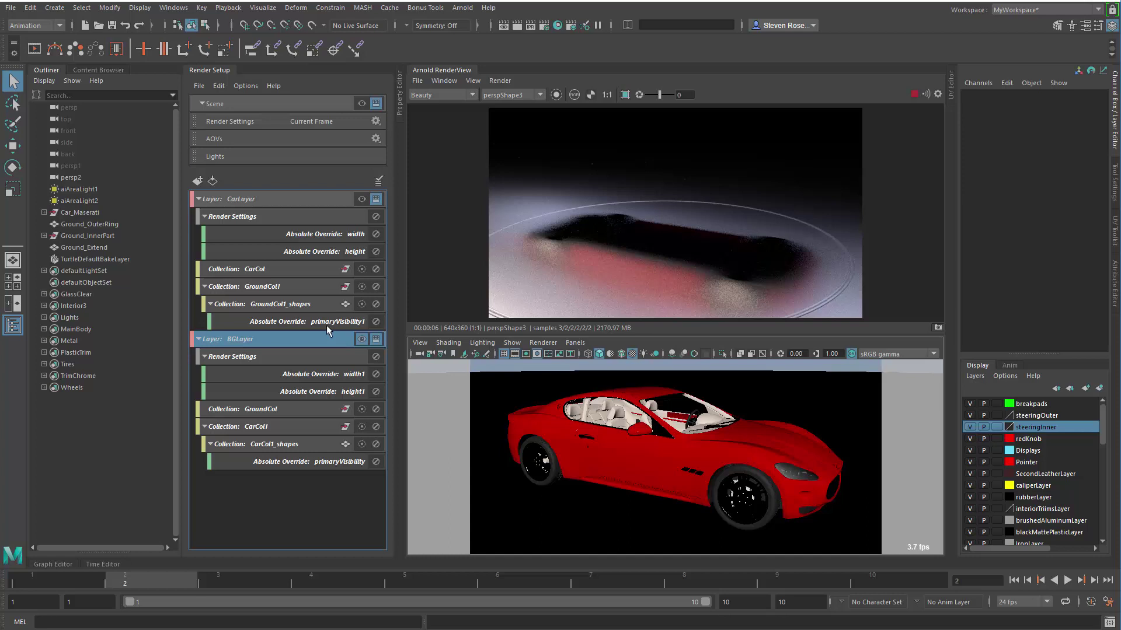
left_click(314, 500)
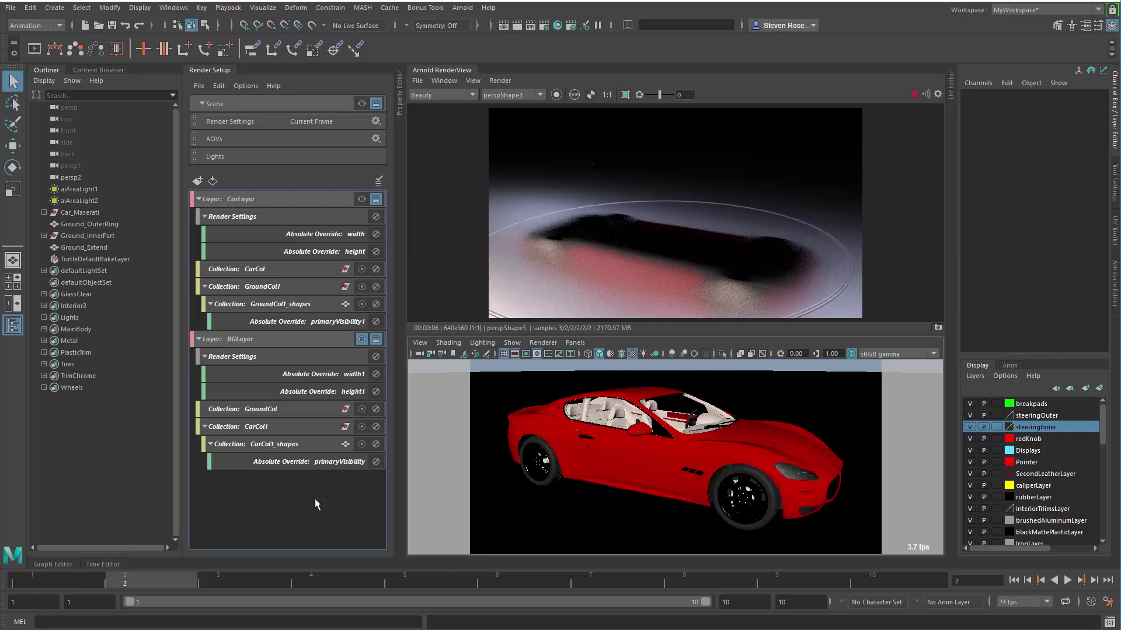